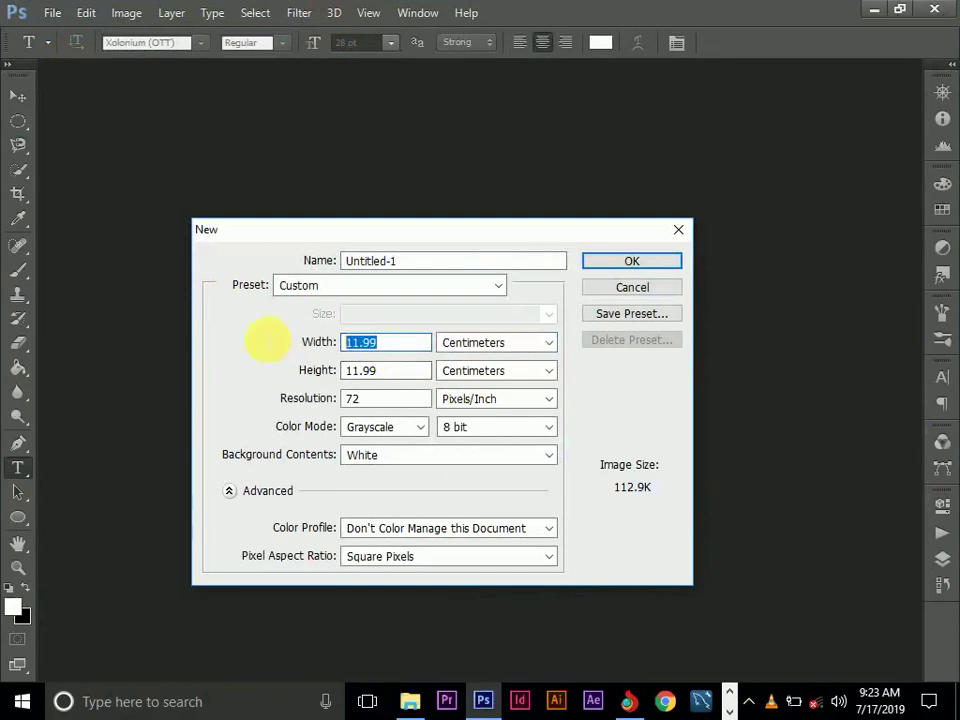
- Create a new document named CD Cover, 12 by 12 centimeters at 300 pixels/inch
{"action": "key", "text": "Tab"}
{"action": "type", "text": "12"}
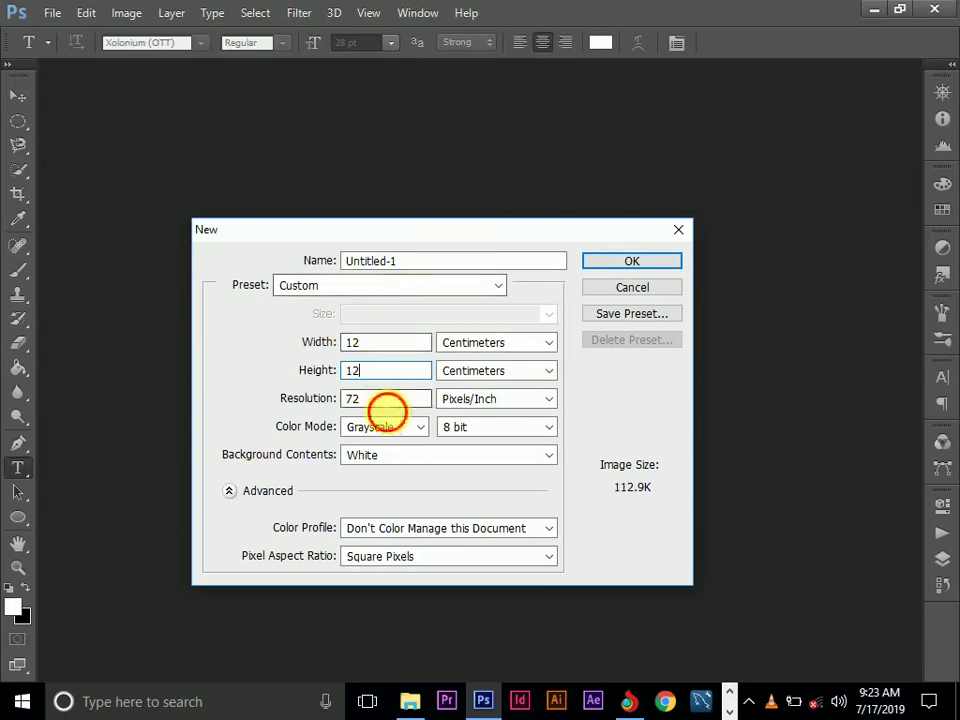
{"action": "type", "text": "300"}
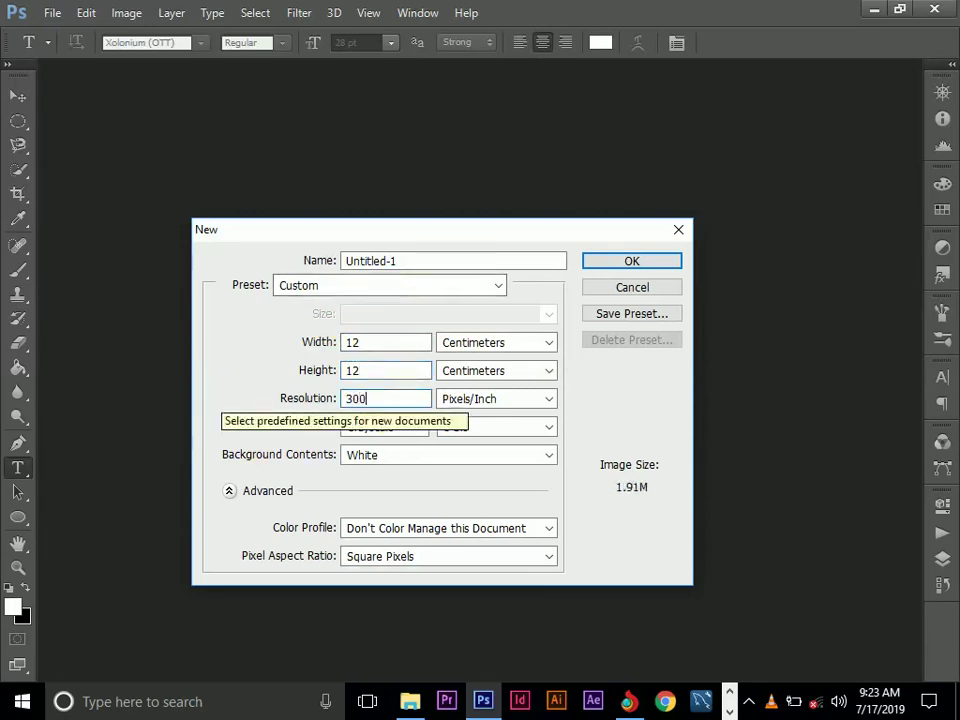
{"action": "left_click_drag", "start_coordinate": [420, 259], "coordinate": [232, 262]}
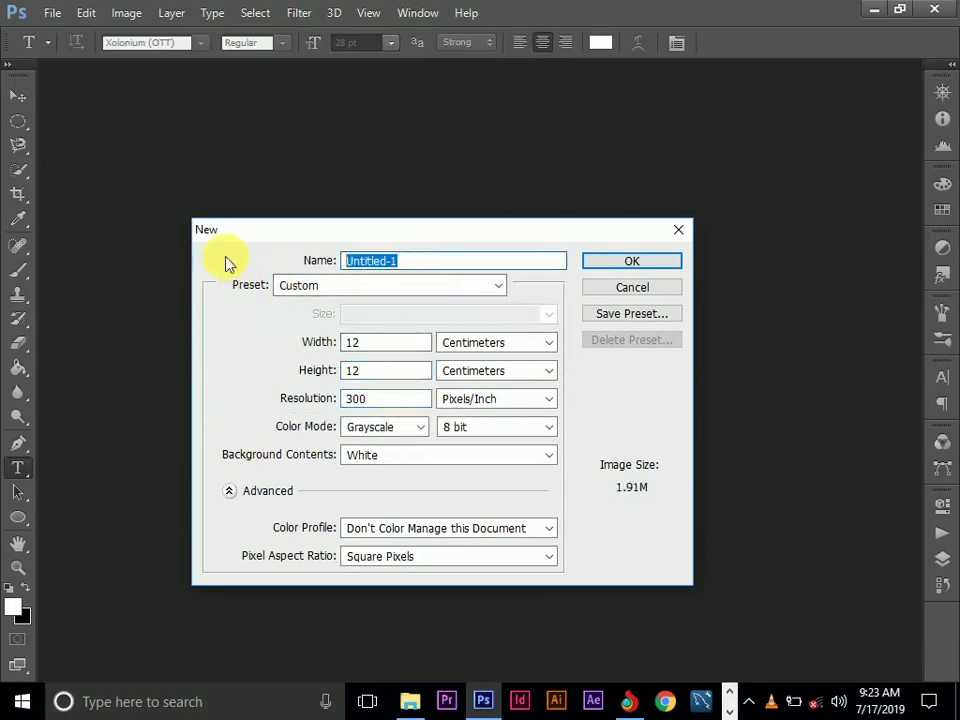
{"action": "type", "text": "CD Cover"}
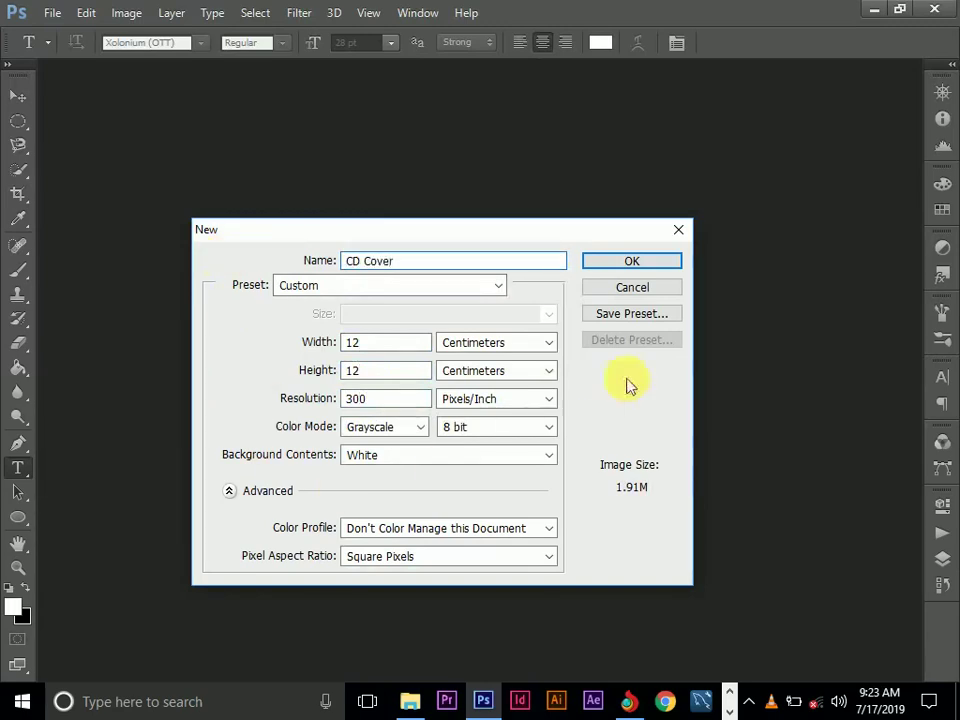
{"action": "left_click", "coordinate": [632, 262]}
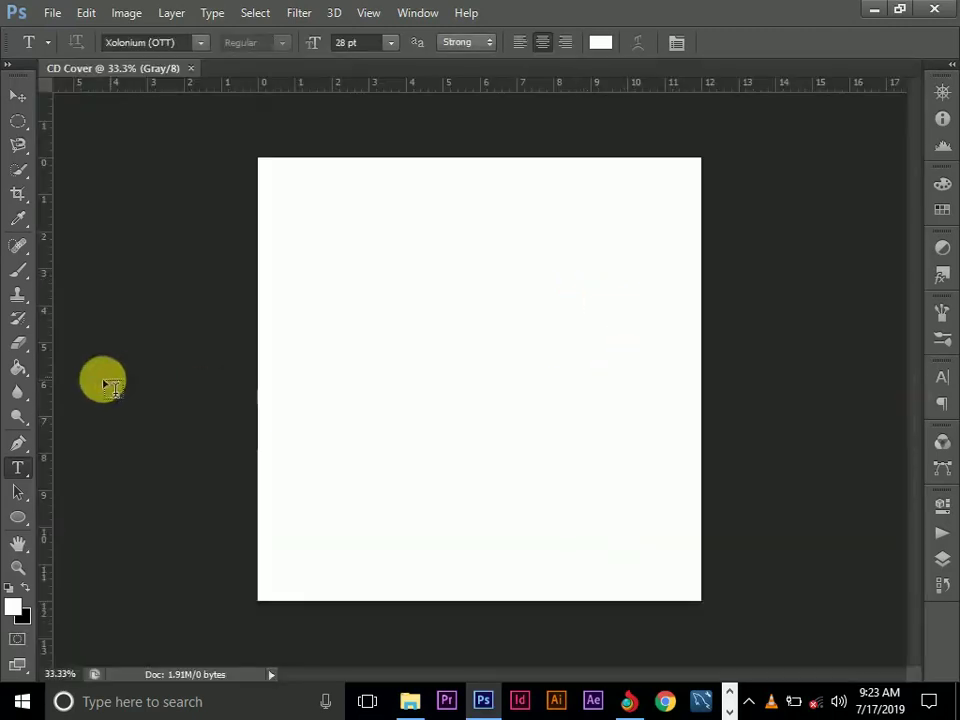
- Place a horizontal and a vertical guide at 6 cm so they cross at the canvas centre
{"action": "left_click_drag", "start_coordinate": [388, 88], "coordinate": [367, 389]}
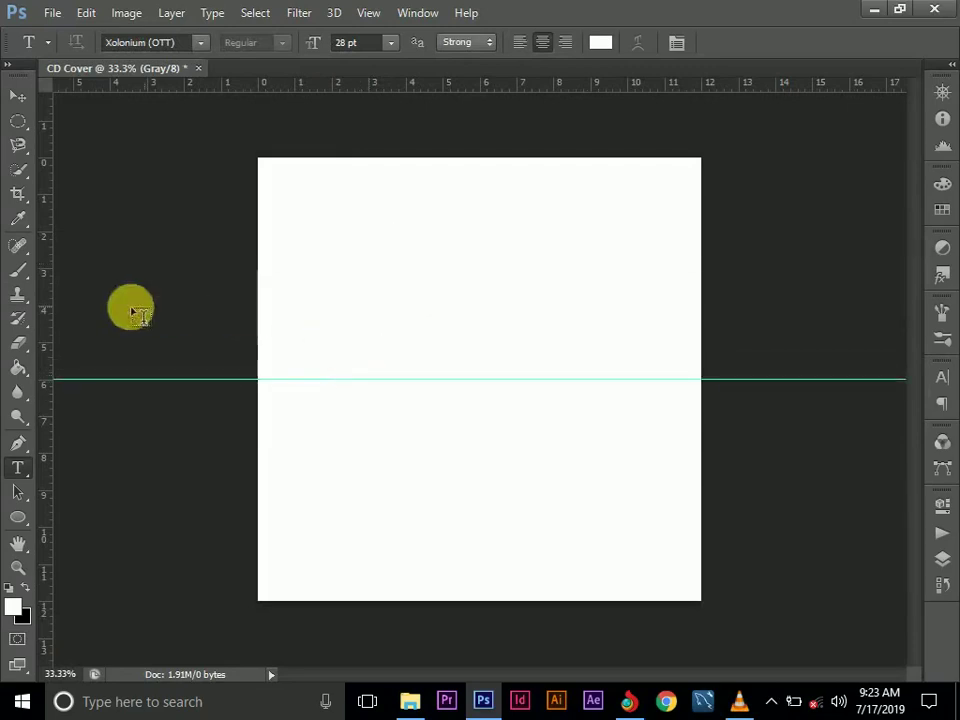
{"action": "left_click_drag", "start_coordinate": [38, 294], "coordinate": [489, 293]}
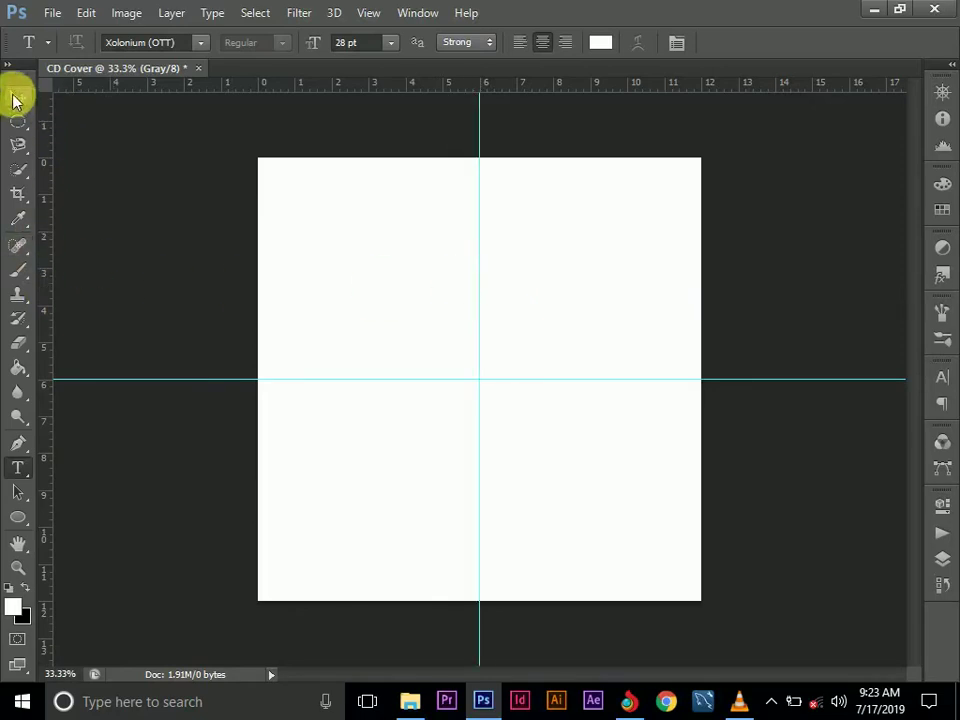
{"action": "left_click", "coordinate": [18, 95]}
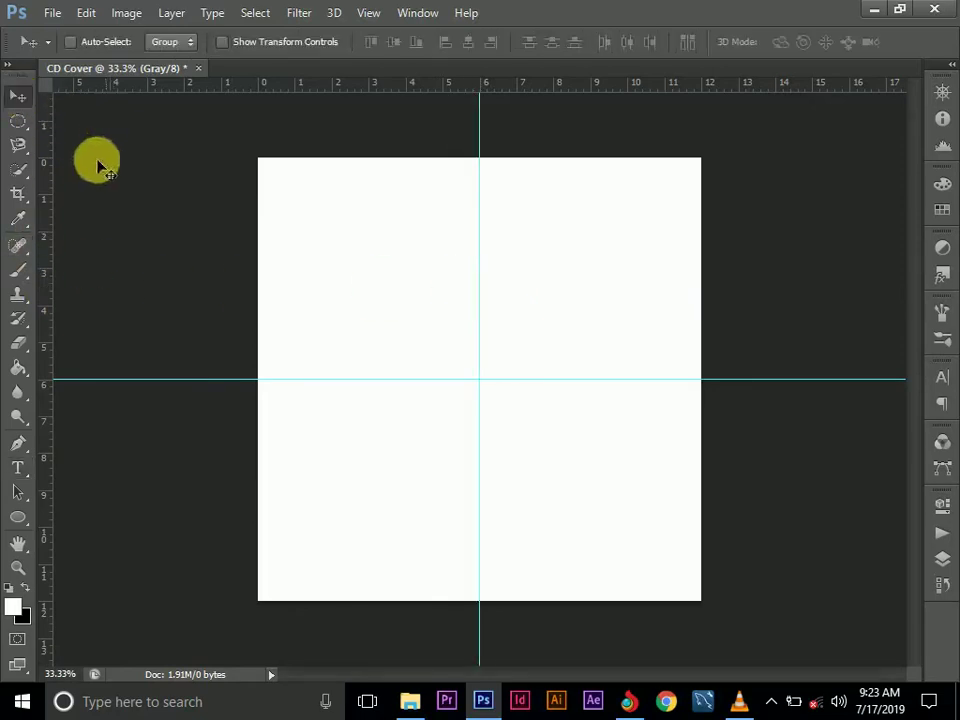
- Draw a circle shape about 1412 px across with the Ellipse tool, centred on the guide intersection
{"action": "left_click", "coordinate": [18, 519]}
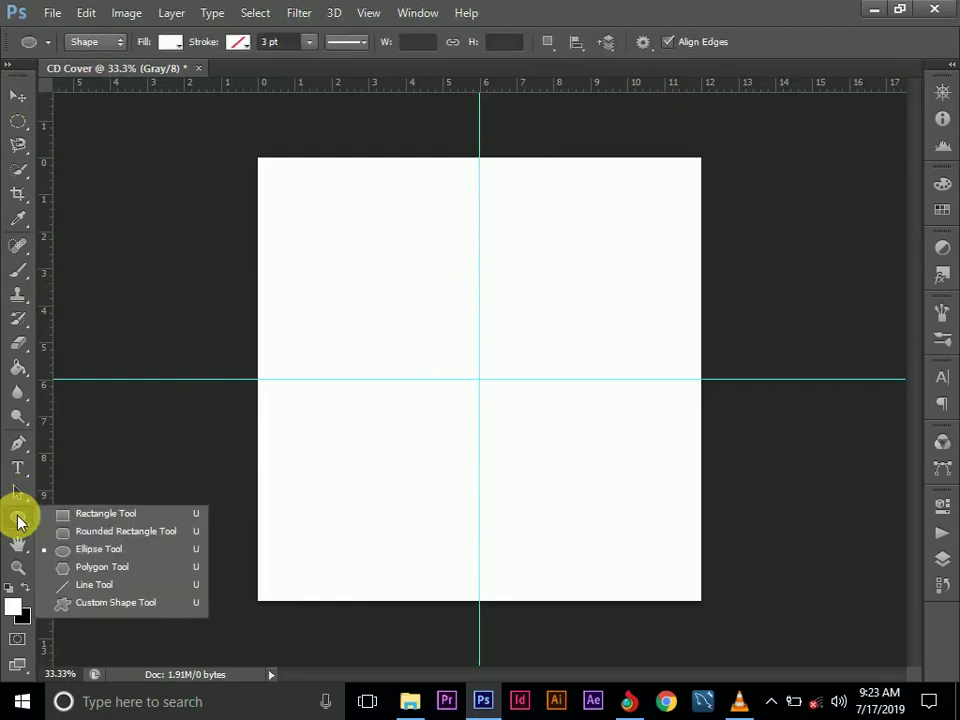
{"action": "left_click", "coordinate": [98, 550]}
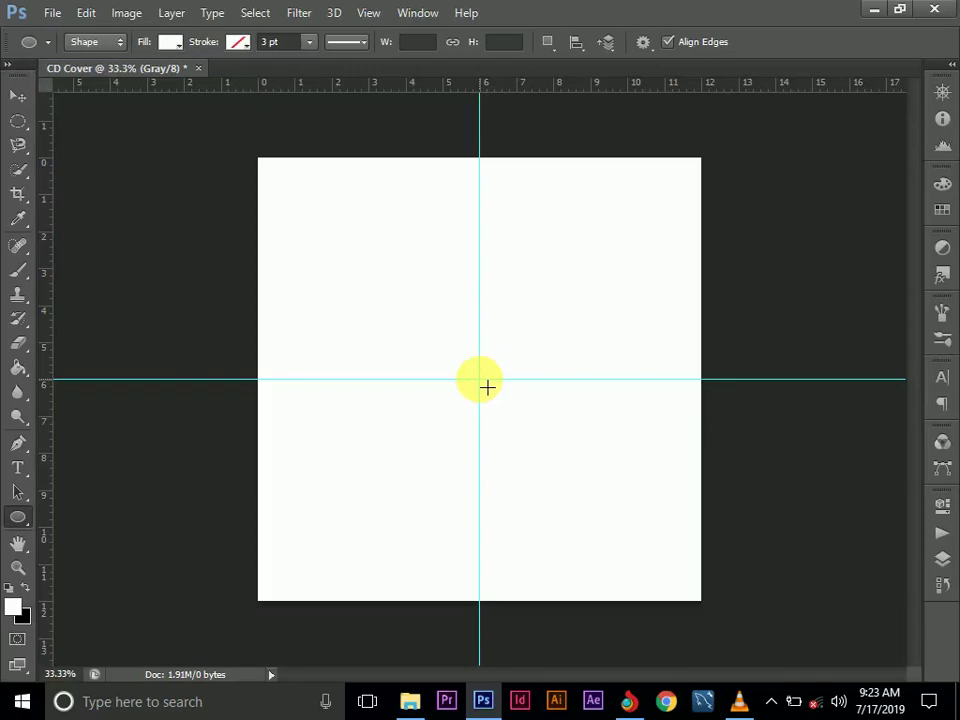
{"action": "left_click_drag", "start_coordinate": [487, 387], "coordinate": [704, 643]}
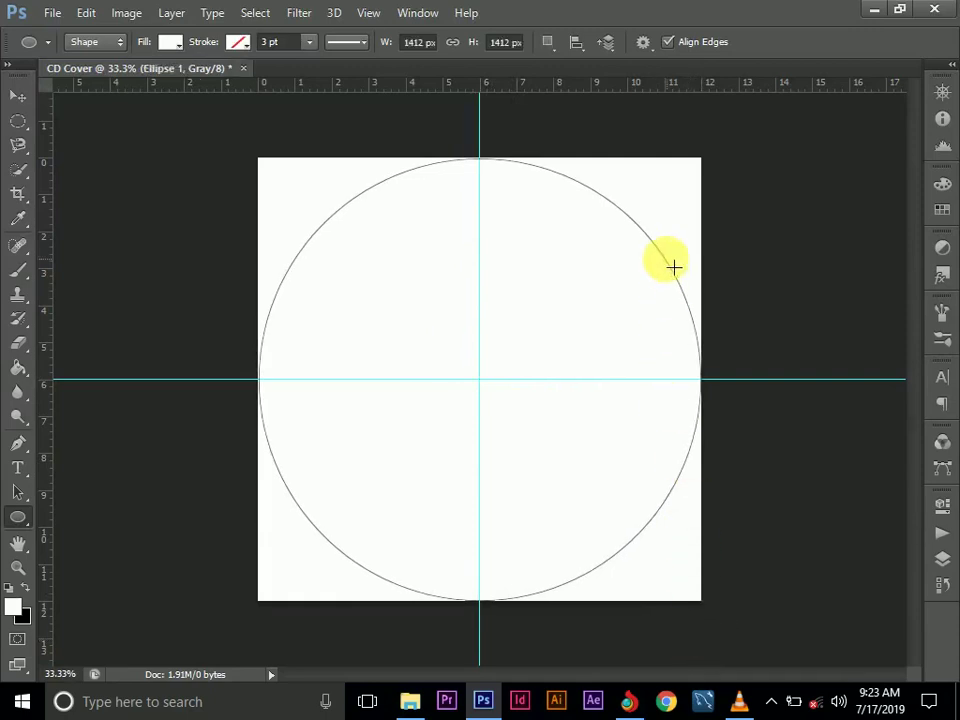
- Change the large circle's fill to light gray
{"action": "left_click", "coordinate": [944, 561]}
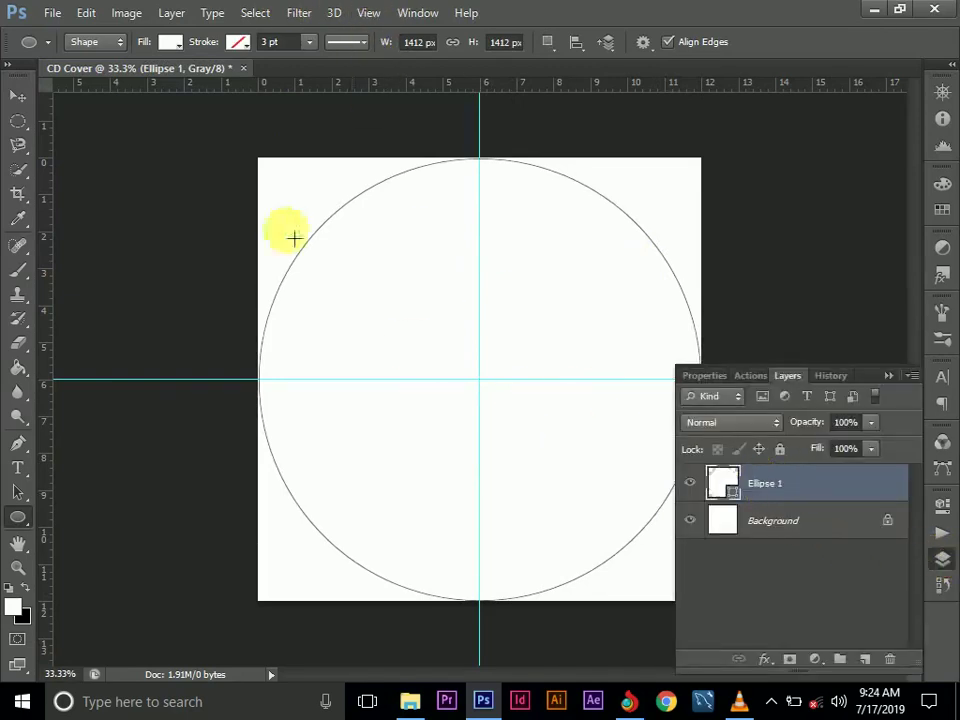
{"action": "left_click", "coordinate": [172, 43]}
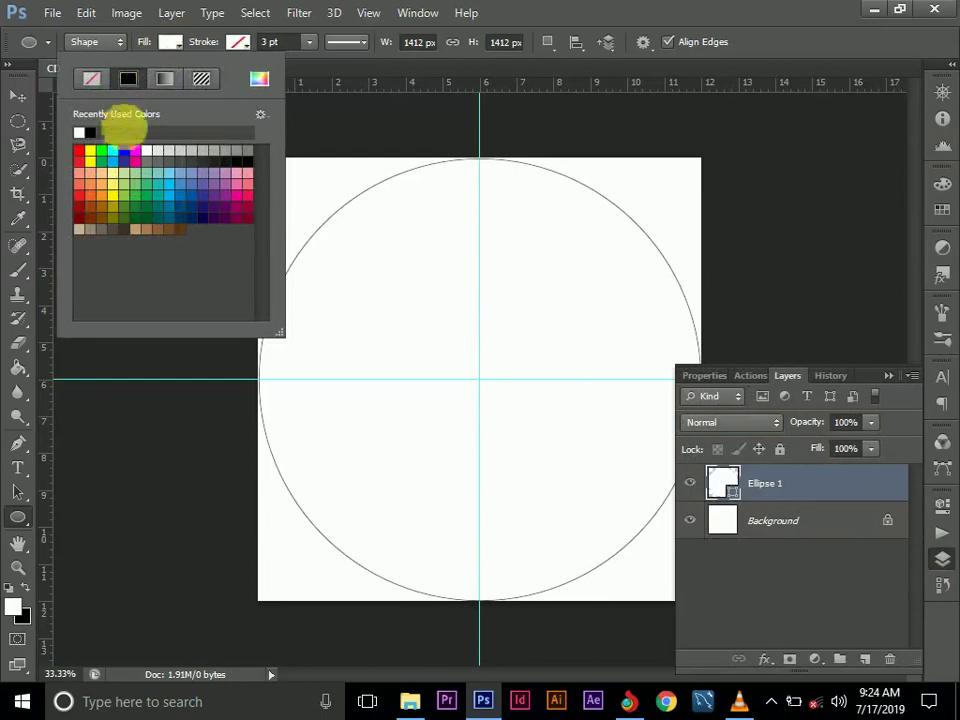
{"action": "left_click", "coordinate": [181, 151]}
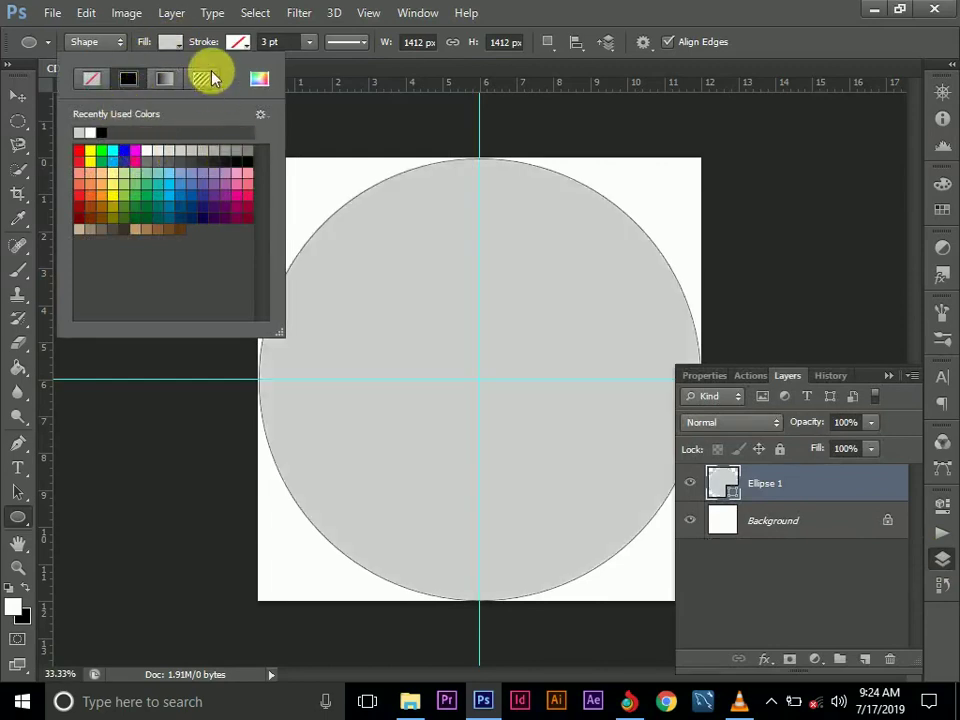
{"action": "left_click", "coordinate": [181, 47]}
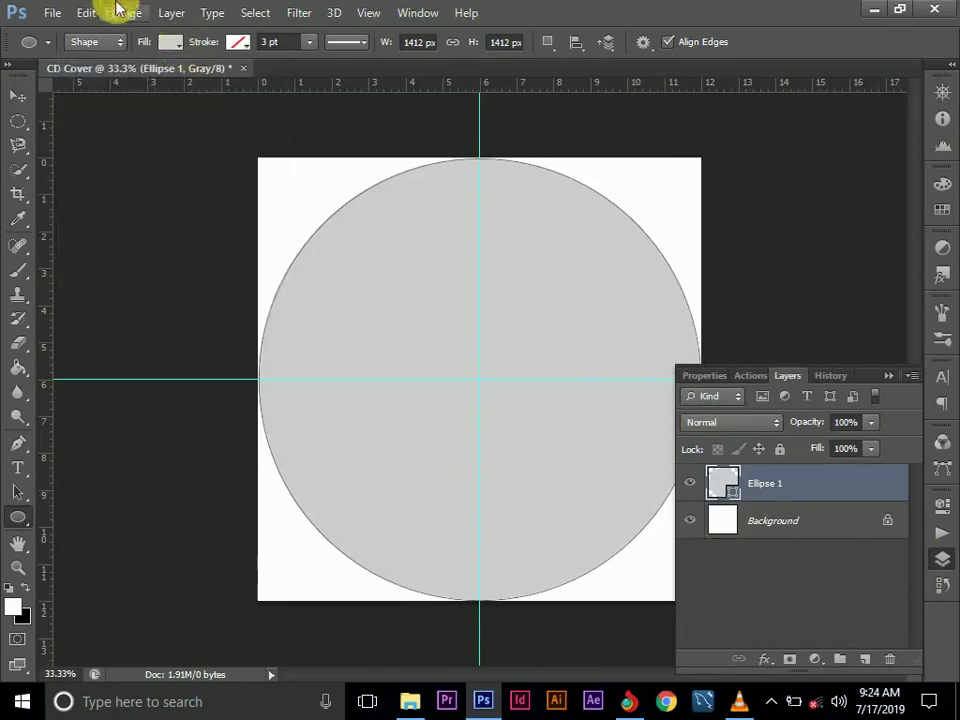
{"action": "left_click", "coordinate": [889, 376]}
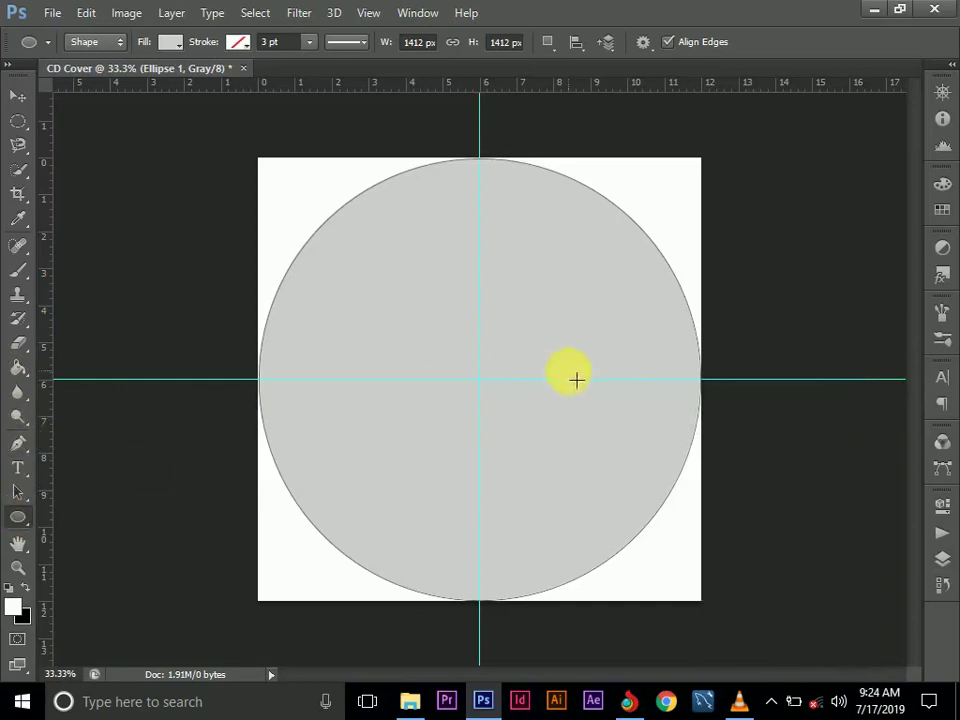
- Add a new layer and draw a white circle about 188 px across at the disc's centre, leaving its layer selected
{"action": "left_click", "coordinate": [942, 580]}
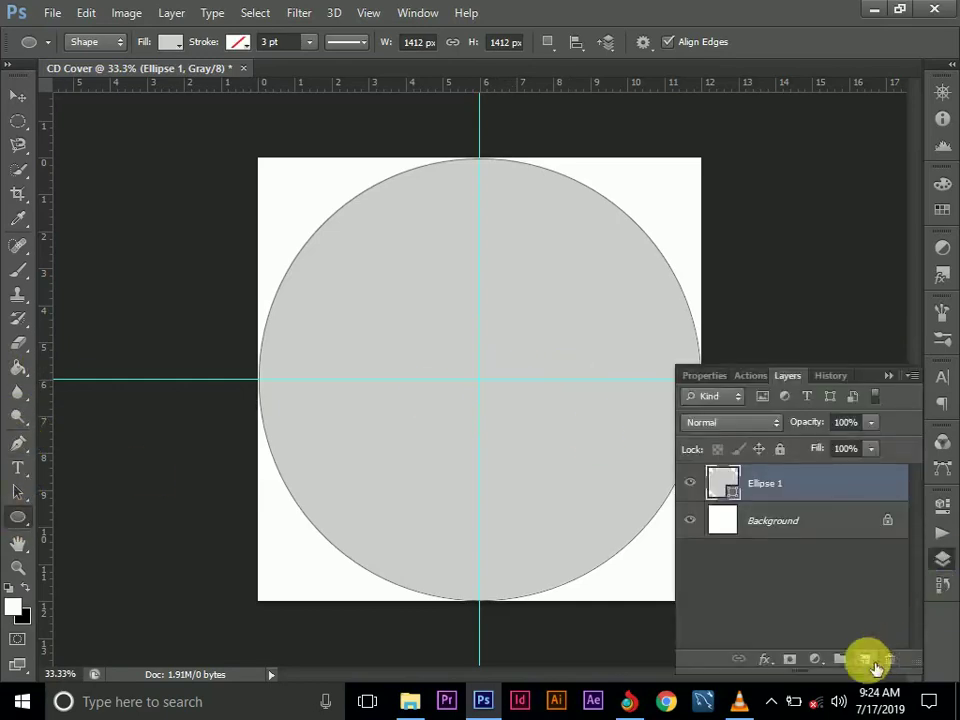
{"action": "left_click", "coordinate": [865, 659]}
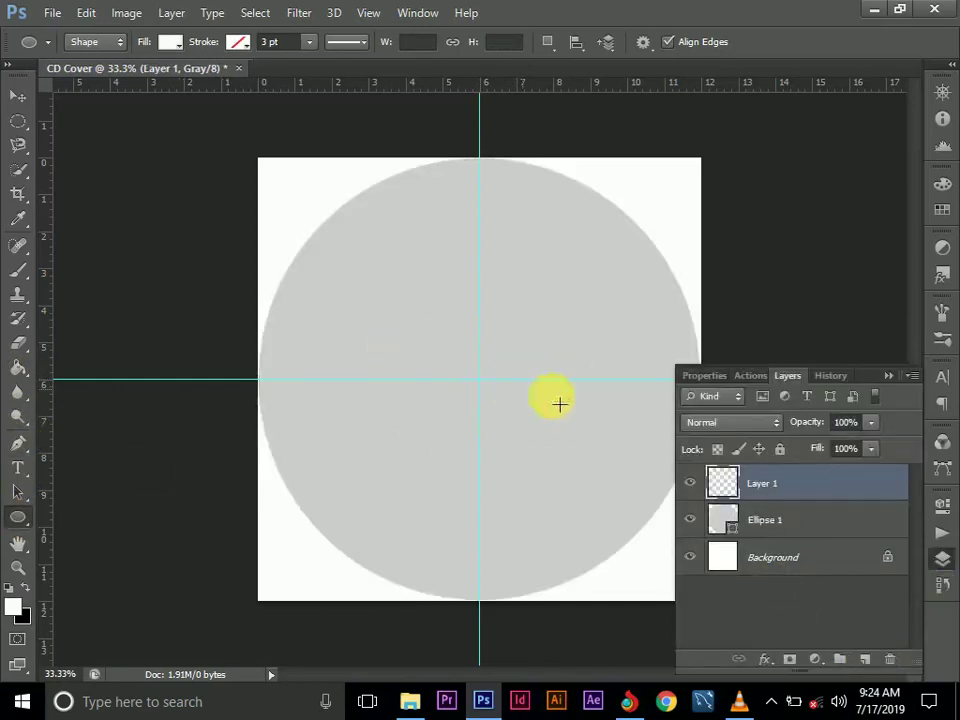
{"action": "left_click", "coordinate": [885, 377]}
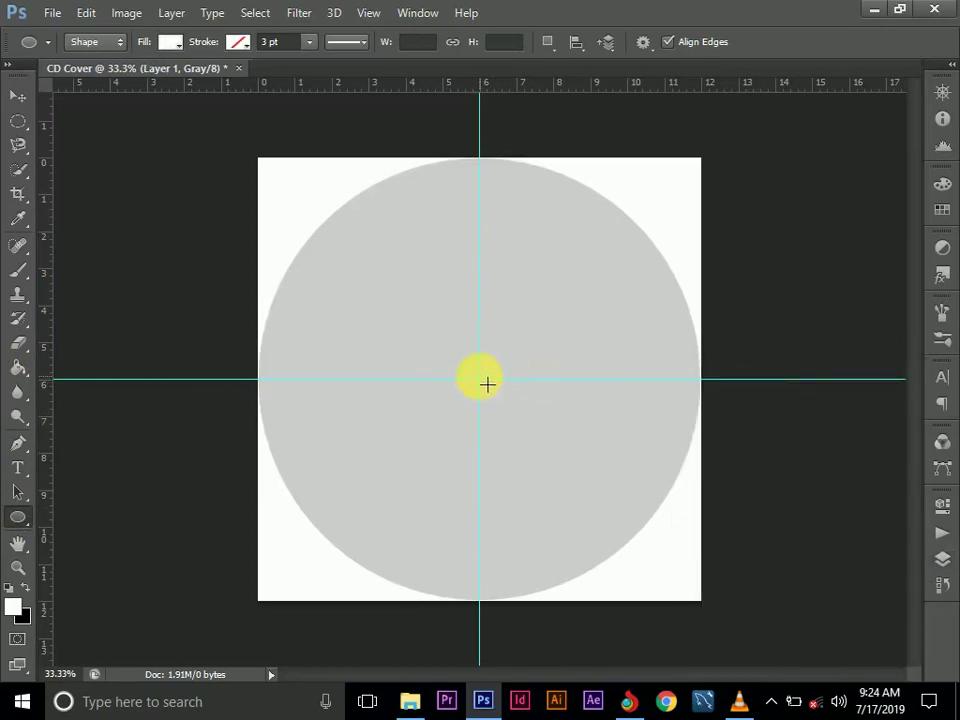
{"action": "left_click_drag", "start_coordinate": [487, 383], "coordinate": [532, 417]}
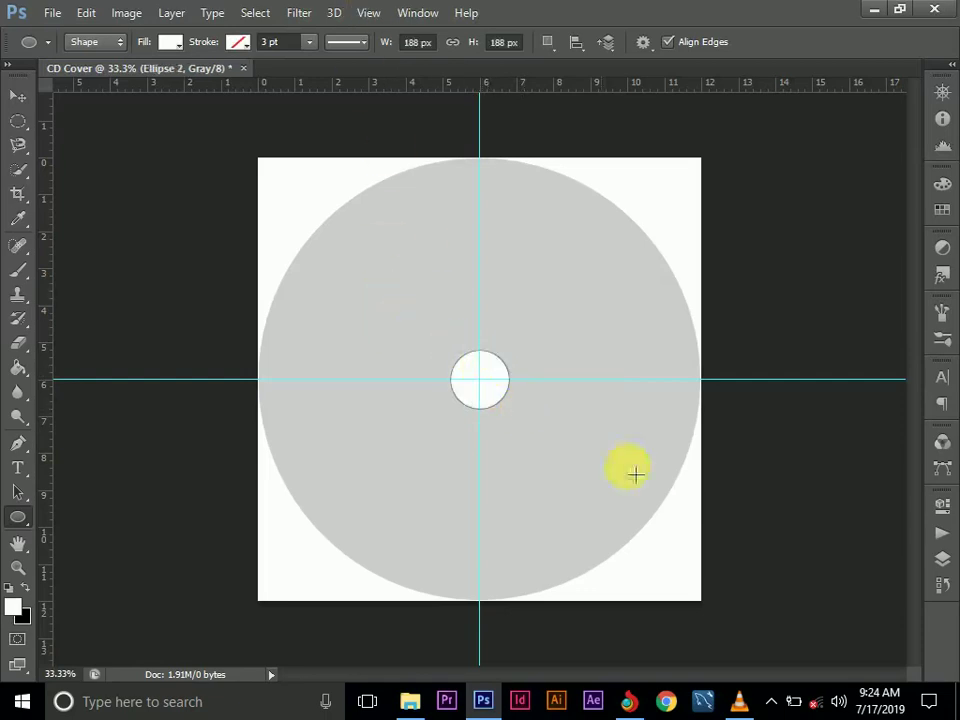
{"action": "left_click", "coordinate": [947, 562]}
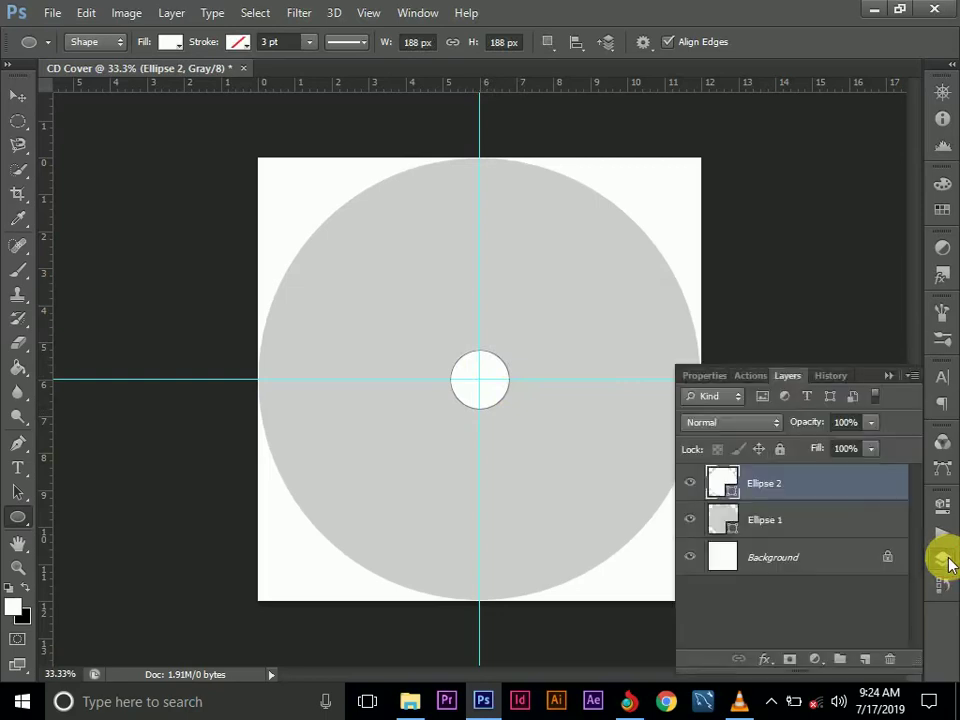
{"action": "left_click", "coordinate": [828, 517]}
{"action": "left_click", "coordinate": [820, 484]}
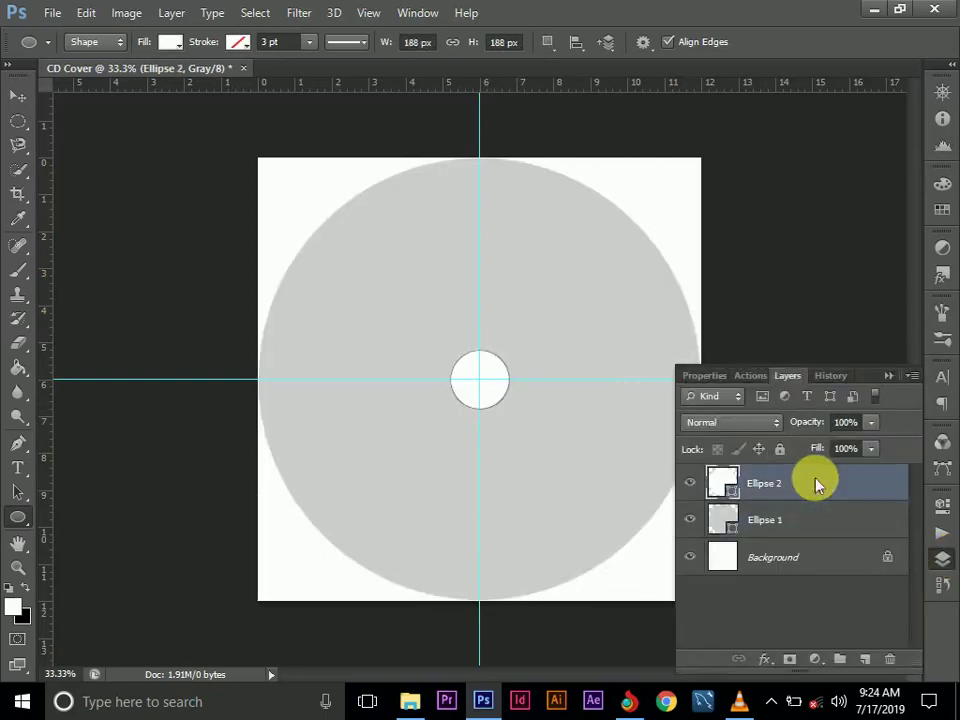
- Open the banner image p from the id folder
{"action": "left_click", "coordinate": [45, 14]}
{"action": "left_click", "coordinate": [48, 49]}
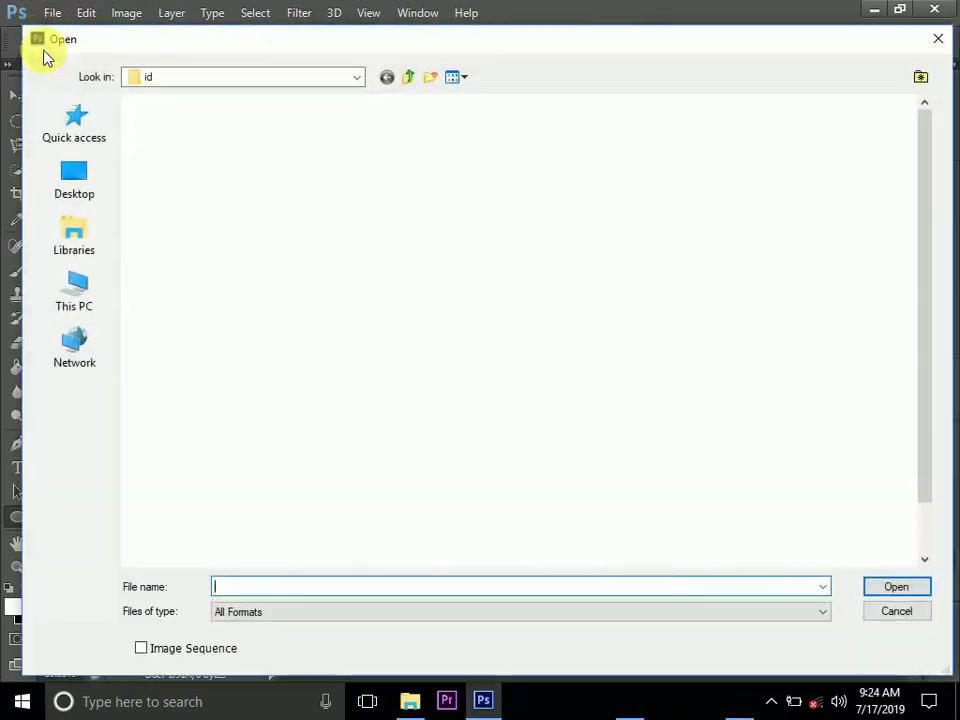
{"action": "scroll", "coordinate": [505, 427], "scroll_direction": "down", "scroll_amount": 1}
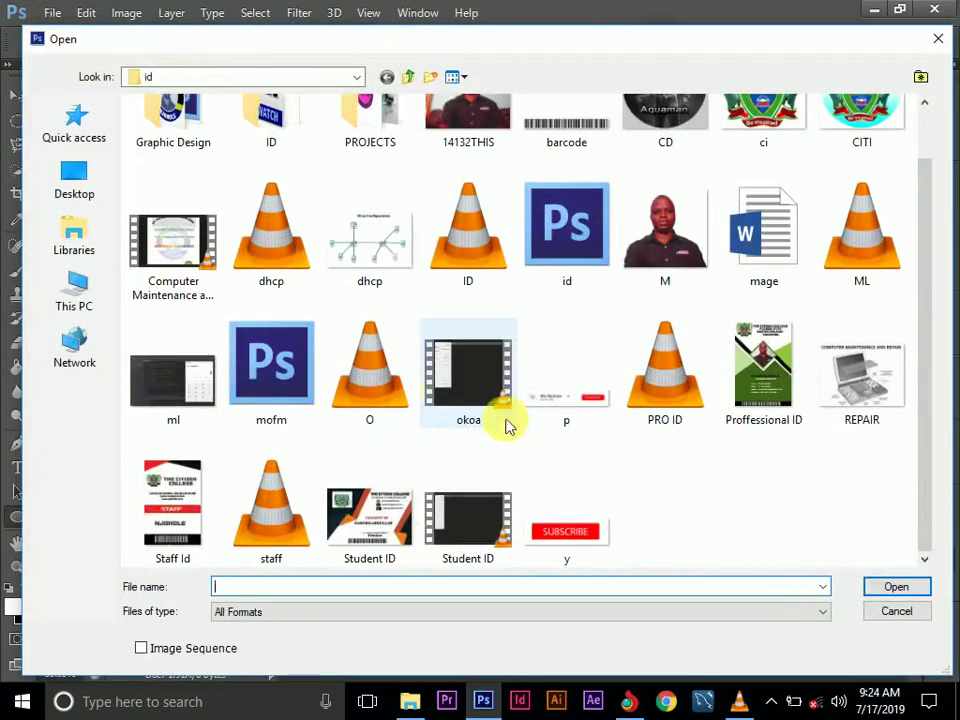
{"action": "left_click", "coordinate": [75, 130]}
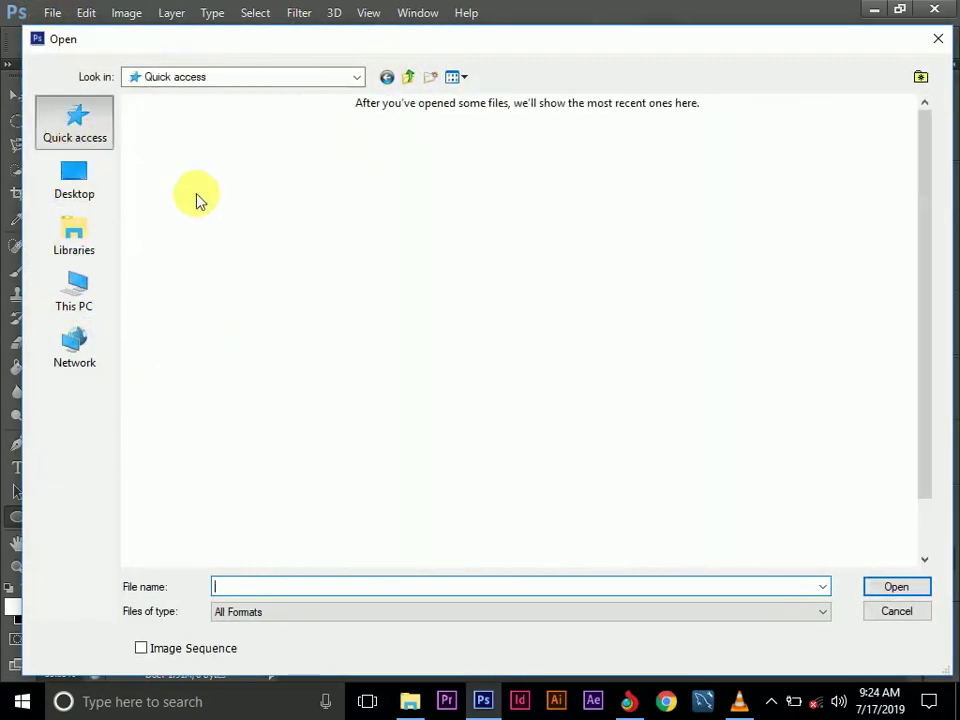
{"action": "double_click", "coordinate": [197, 231]}
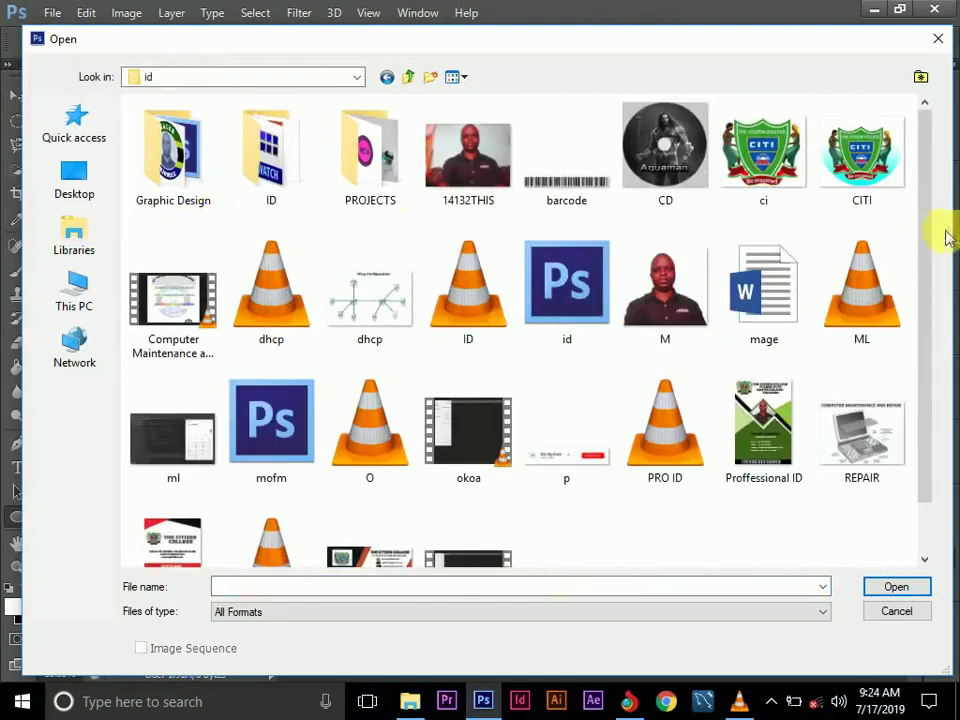
{"action": "left_click_drag", "start_coordinate": [927, 240], "coordinate": [921, 317]}
{"action": "left_click", "coordinate": [600, 400]}
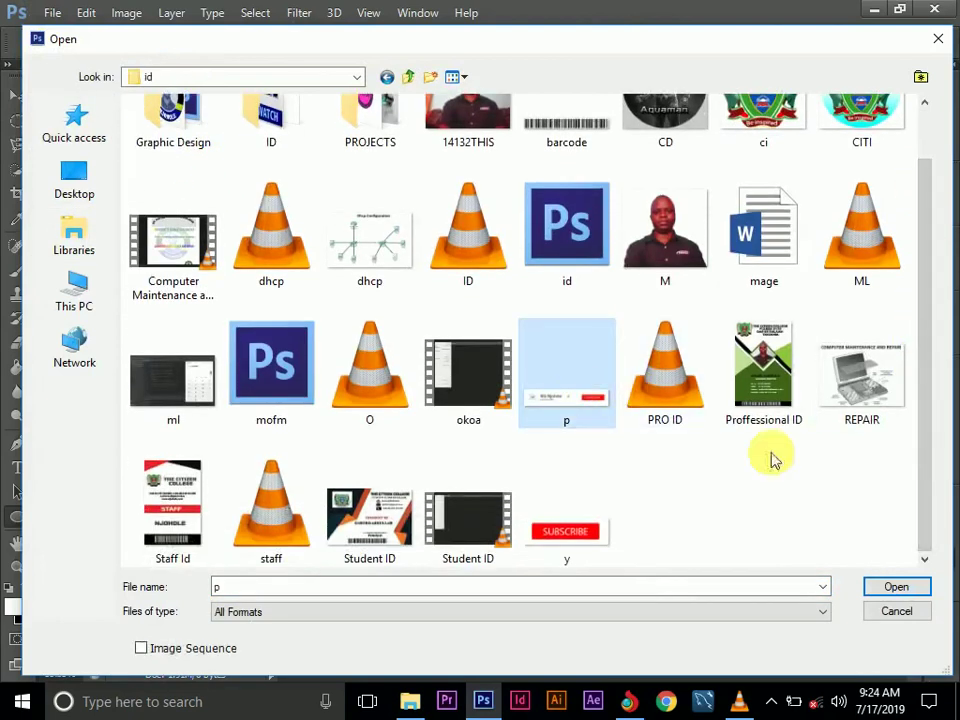
{"action": "left_click", "coordinate": [896, 587]}
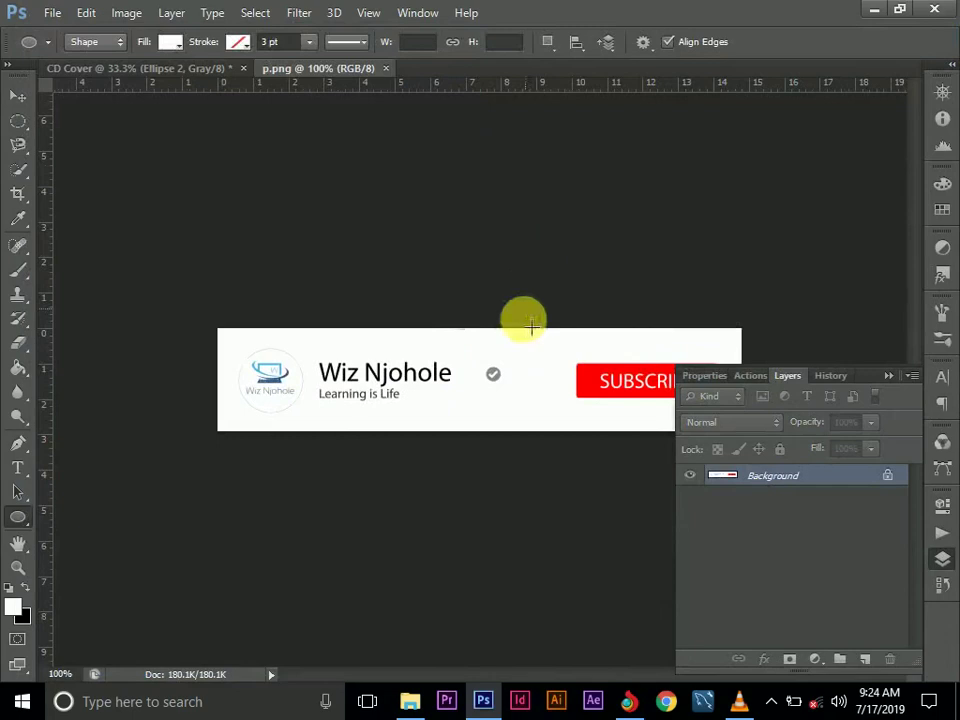
{"action": "left_click", "coordinate": [893, 380]}
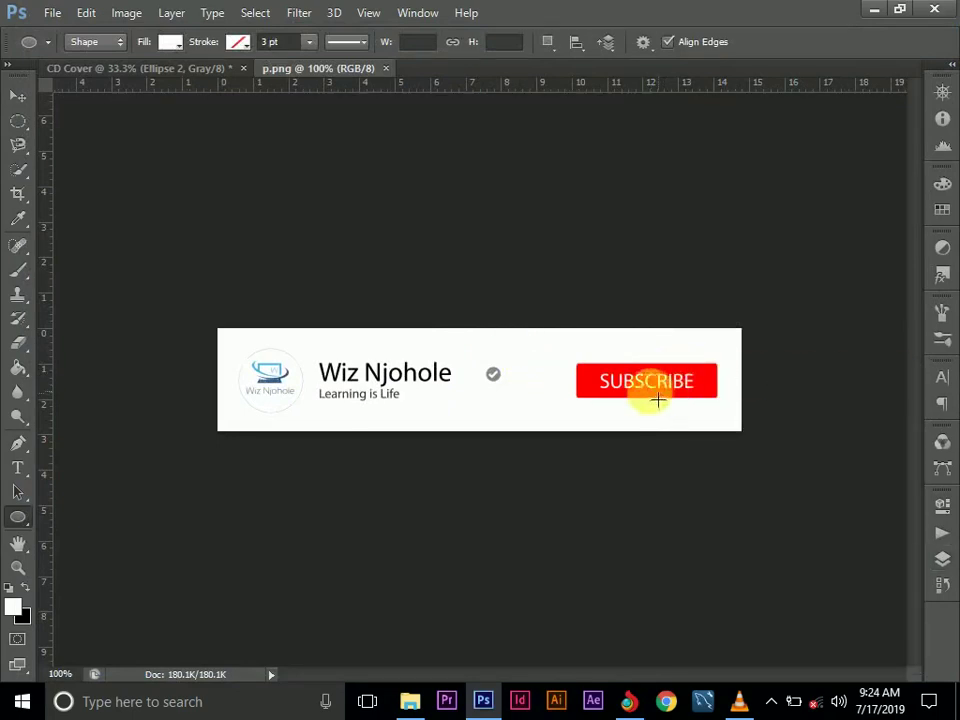
- Open the trident-holding warrior image 0a0dd3c1738ca15d947dbfa9461b524c from New folder inside the PROJECTS folder
{"action": "left_click", "coordinate": [53, 14]}
{"action": "left_click", "coordinate": [70, 50]}
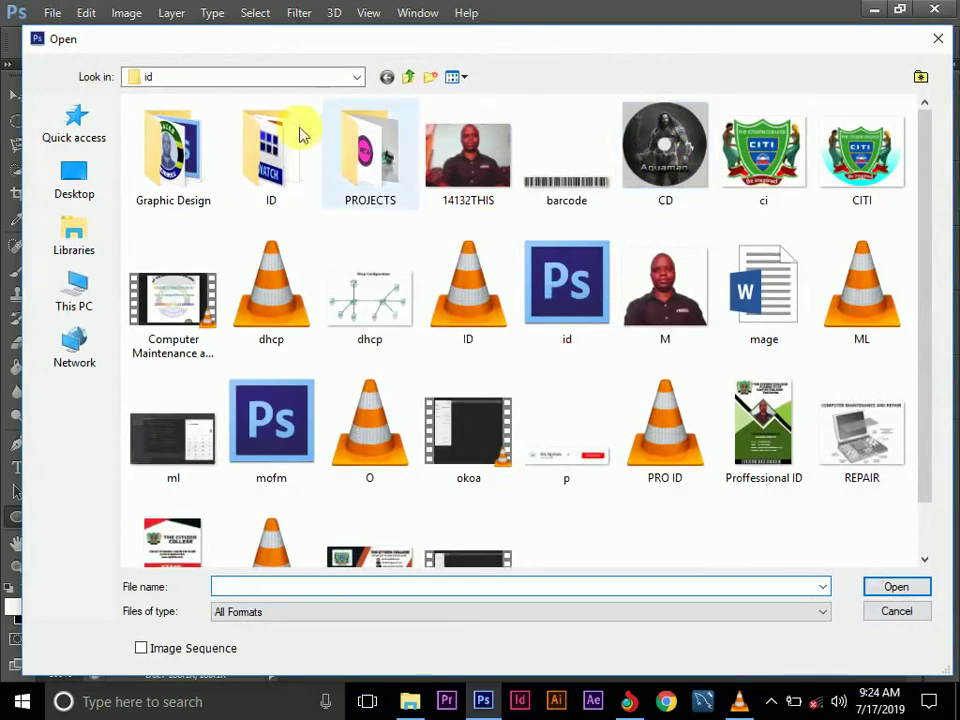
{"action": "double_click", "coordinate": [196, 156]}
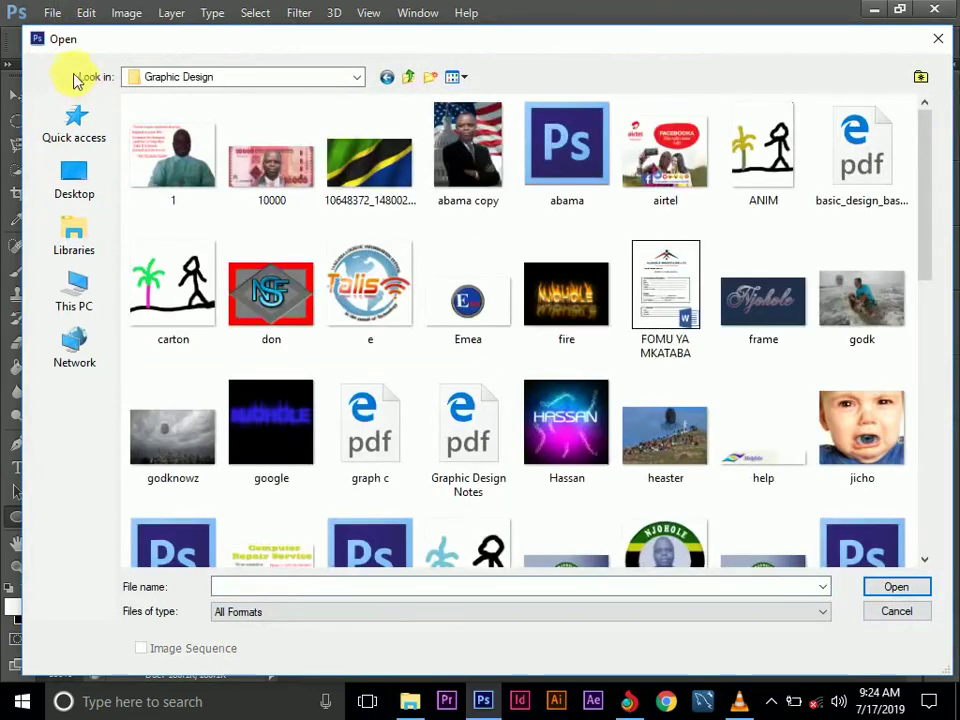
{"action": "left_click", "coordinate": [387, 78]}
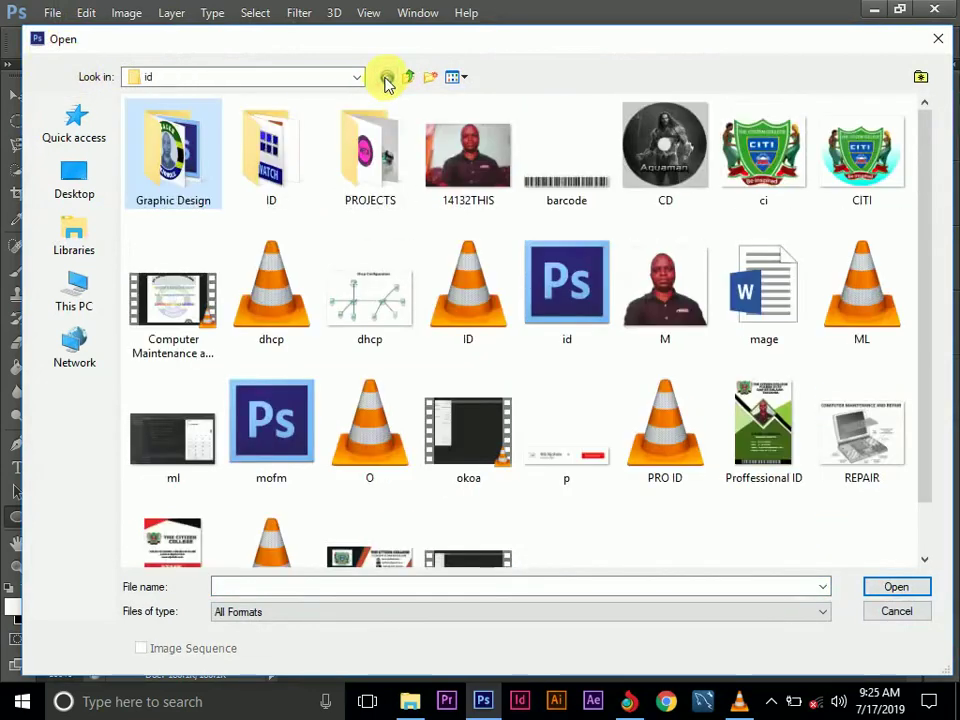
{"action": "double_click", "coordinate": [366, 158]}
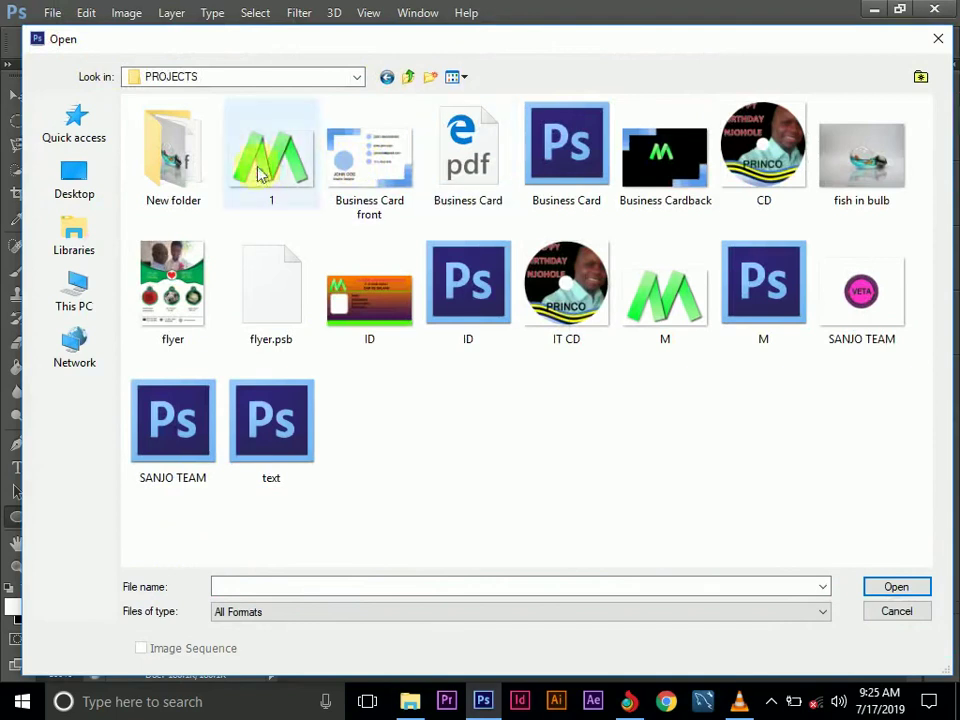
{"action": "double_click", "coordinate": [174, 150]}
{"action": "double_click", "coordinate": [172, 148]}
{"action": "left_click", "coordinate": [172, 148]}
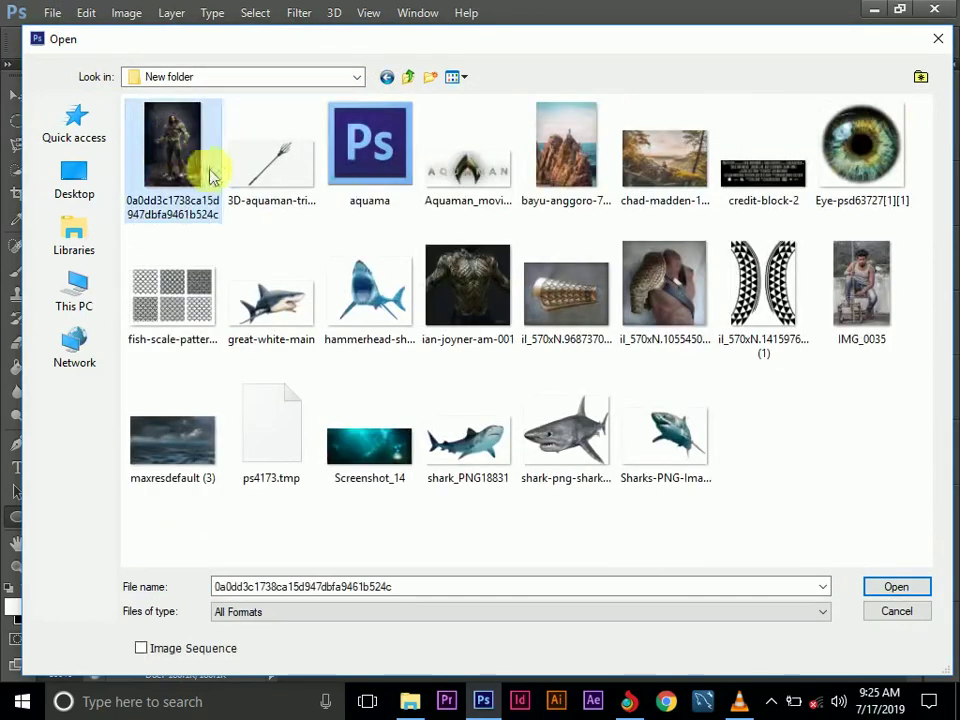
{"action": "left_click", "coordinate": [907, 589]}
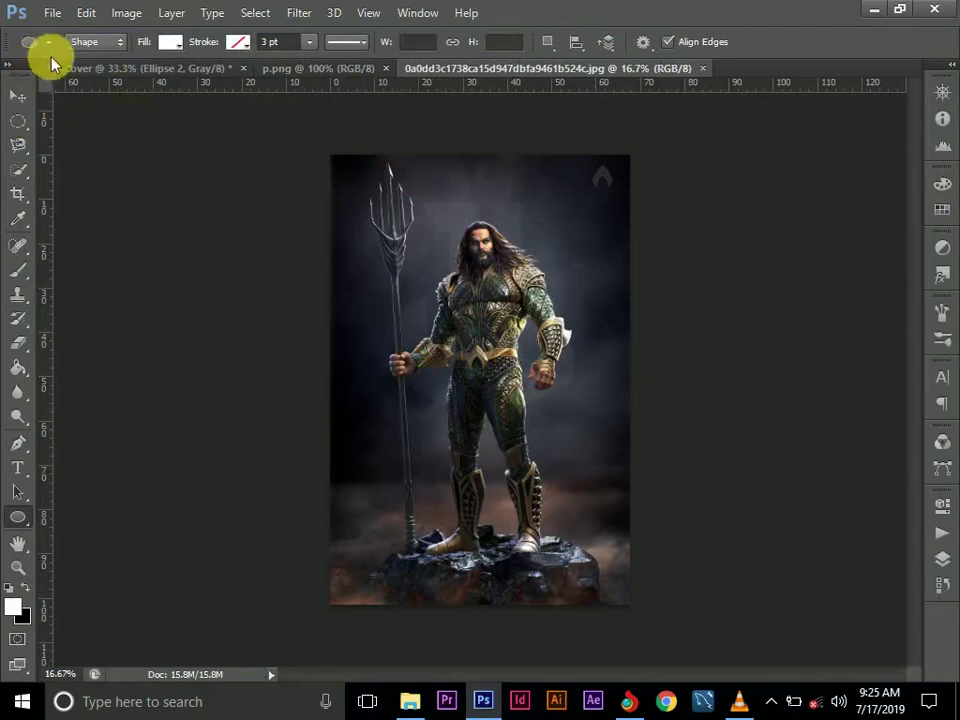
- Bring the warrior picture into the CD Cover document, position it over the disc and hide the guides
{"action": "left_click", "coordinate": [18, 95]}
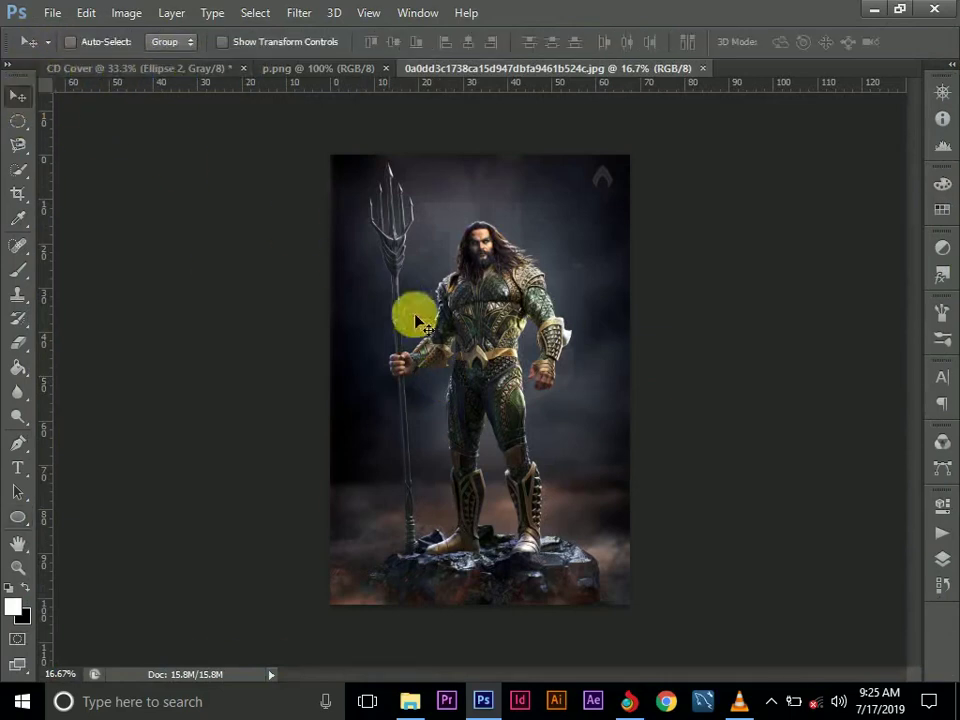
{"action": "mouse_move", "coordinate": [516, 361]}
{"action": "left_mouse_down"}
{"action": "mouse_move", "coordinate": [358, 253]}
{"action": "mouse_move", "coordinate": [199, 75]}
{"action": "mouse_move", "coordinate": [298, 224]}
{"action": "mouse_move", "coordinate": [505, 345]}
{"action": "mouse_move", "coordinate": [531, 371]}
{"action": "left_mouse_up"}
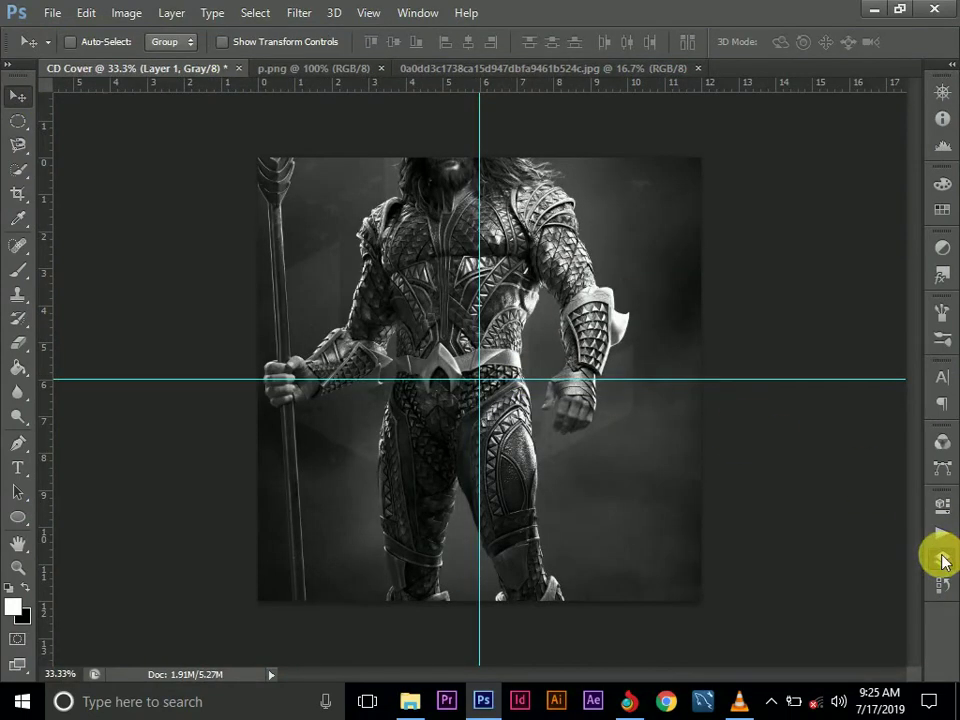
{"action": "left_click", "coordinate": [942, 559]}
{"action": "left_click_drag", "start_coordinate": [613, 258], "coordinate": [572, 377]}
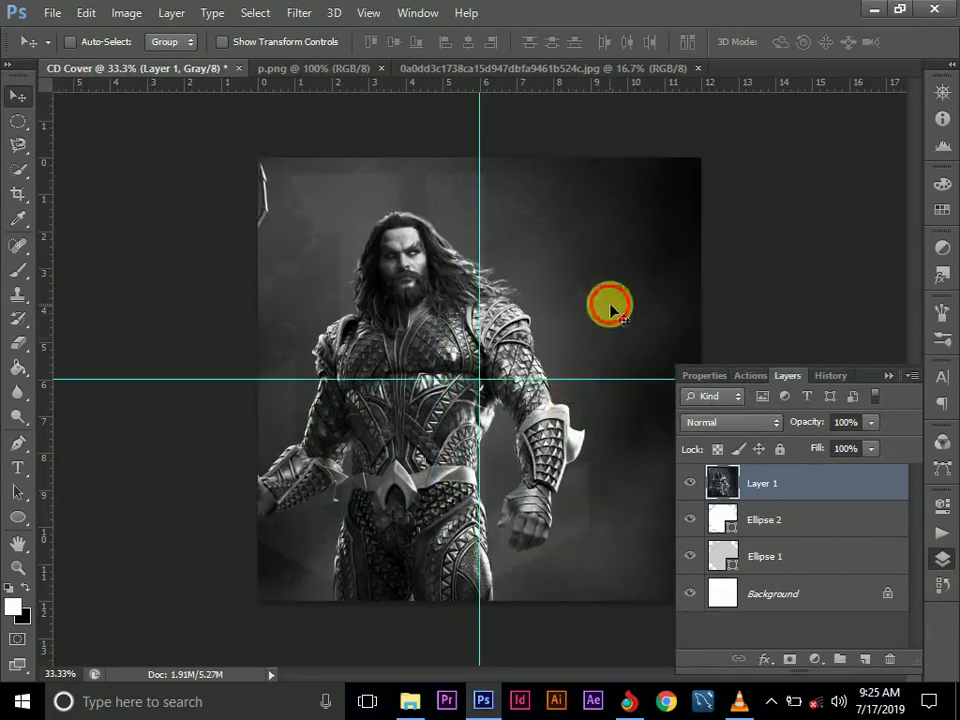
{"action": "left_click_drag", "start_coordinate": [611, 306], "coordinate": [593, 321]}
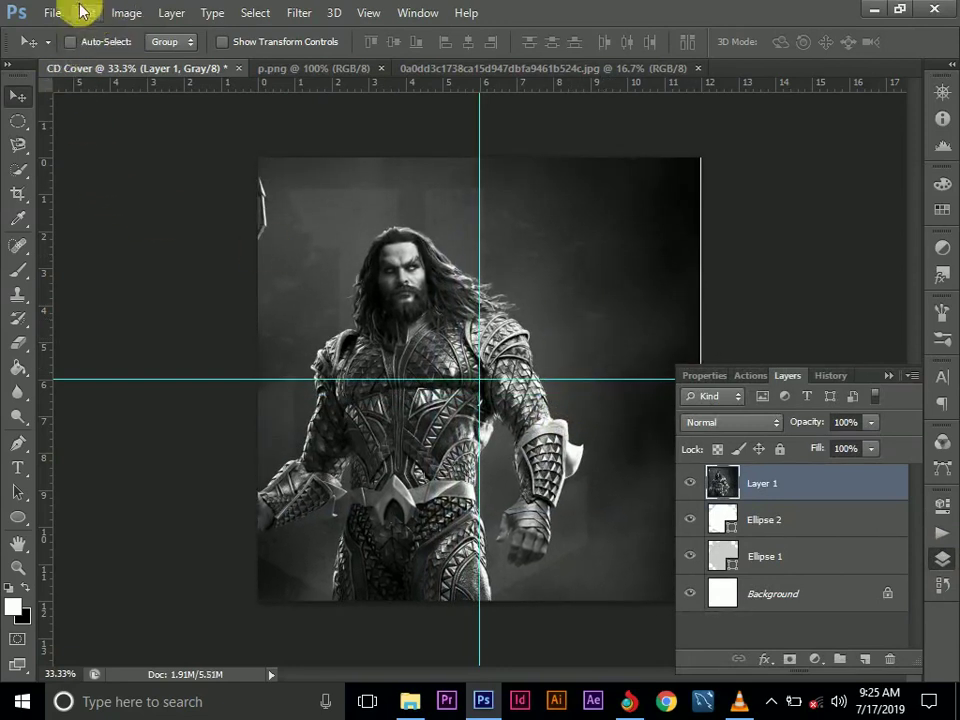
{"action": "key", "text": "ctrl+semicolon"}
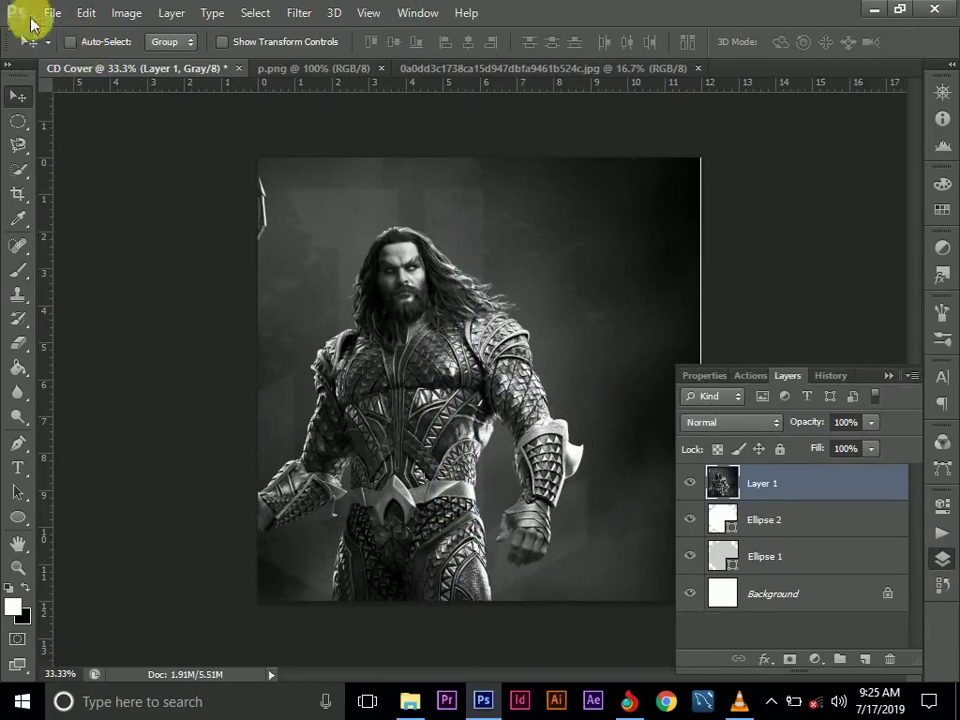
- Free-transform the warrior picture, scaling it down proportionally and centring it horizontally over the disc
{"action": "left_click", "coordinate": [82, 14]}
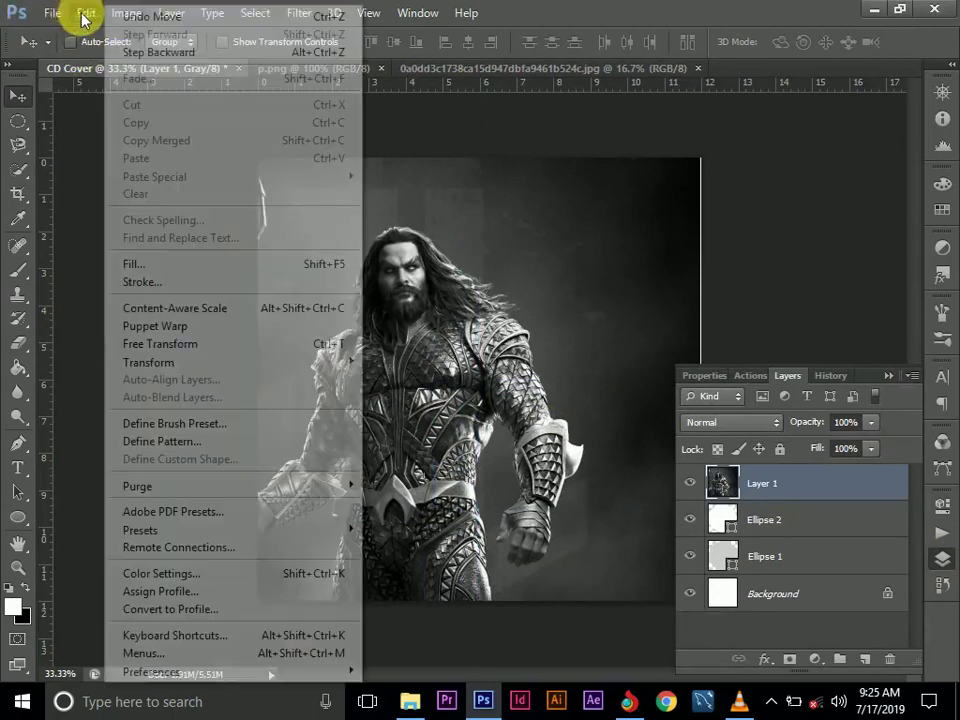
{"action": "left_click", "coordinate": [165, 344]}
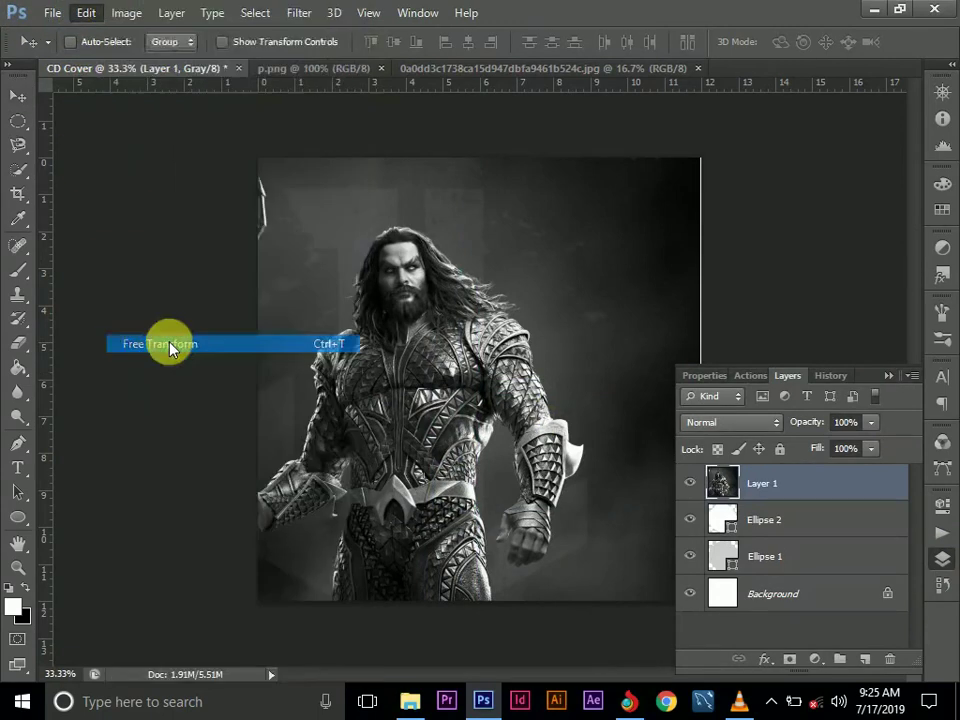
{"action": "left_click_drag", "start_coordinate": [520, 260], "coordinate": [499, 338]}
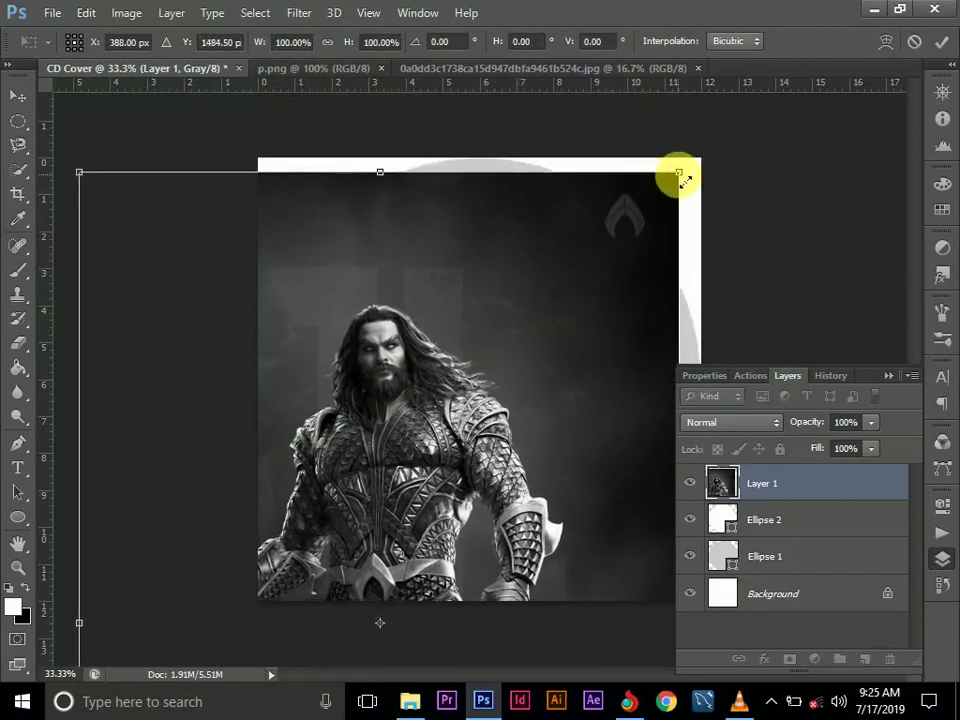
{"action": "left_click_drag", "start_coordinate": [684, 180], "coordinate": [660, 223]}
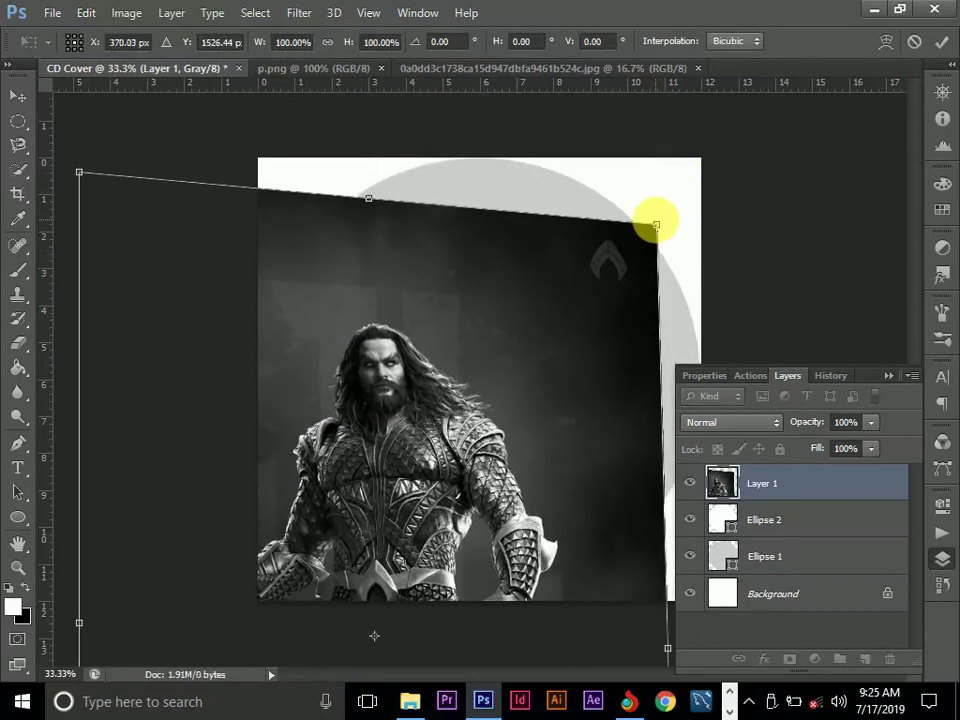
{"action": "key", "text": "ctrl+z"}
{"action": "left_click_drag", "start_coordinate": [681, 178], "coordinate": [520, 392]}
{"action": "left_click_drag", "start_coordinate": [407, 497], "coordinate": [561, 258]}
{"action": "left_click", "coordinate": [887, 375]}
- Adjust the picture's scale to about 74% so it spans the full canvas width, with the figure centred
{"action": "left_click_drag", "start_coordinate": [703, 143], "coordinate": [660, 197]}
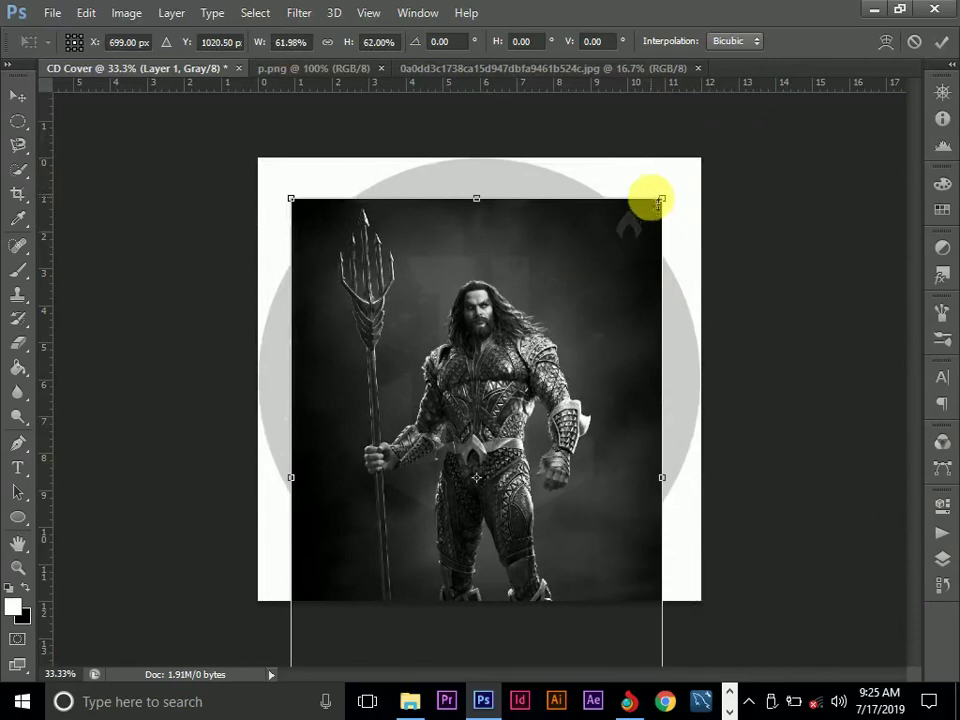
{"action": "left_click_drag", "start_coordinate": [664, 200], "coordinate": [698, 145]}
{"action": "left_click_drag", "start_coordinate": [623, 422], "coordinate": [621, 407]}
- Apply the transformation and move the picture layer beneath the small white centre circle's layer
{"action": "left_click", "coordinate": [940, 558]}
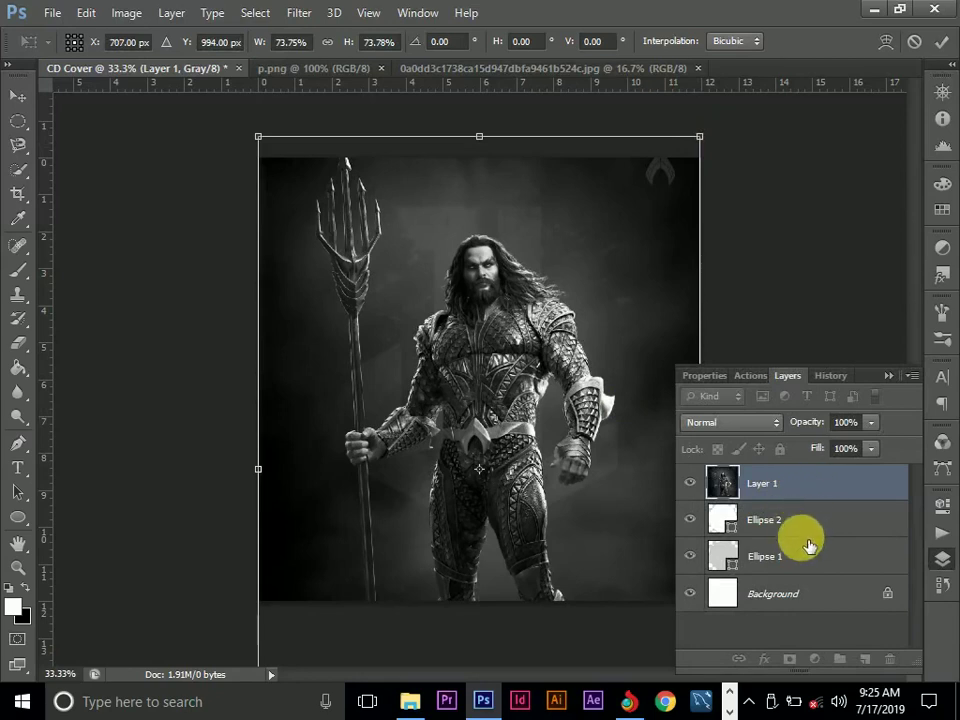
{"action": "left_click", "coordinate": [19, 94]}
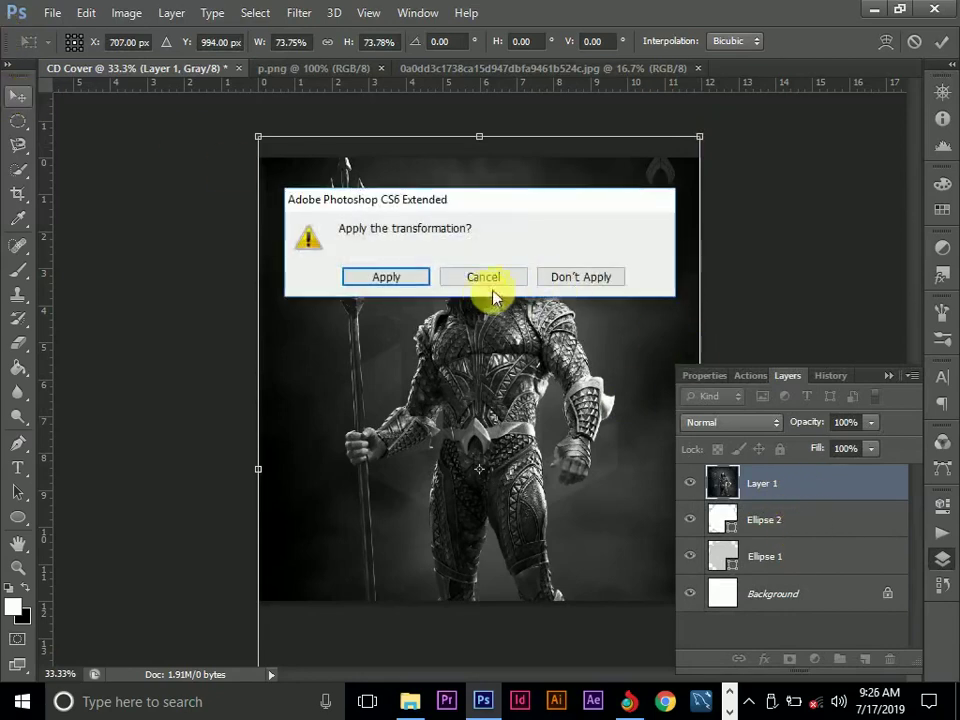
{"action": "left_click", "coordinate": [390, 277]}
{"action": "left_click_drag", "start_coordinate": [831, 484], "coordinate": [763, 514]}
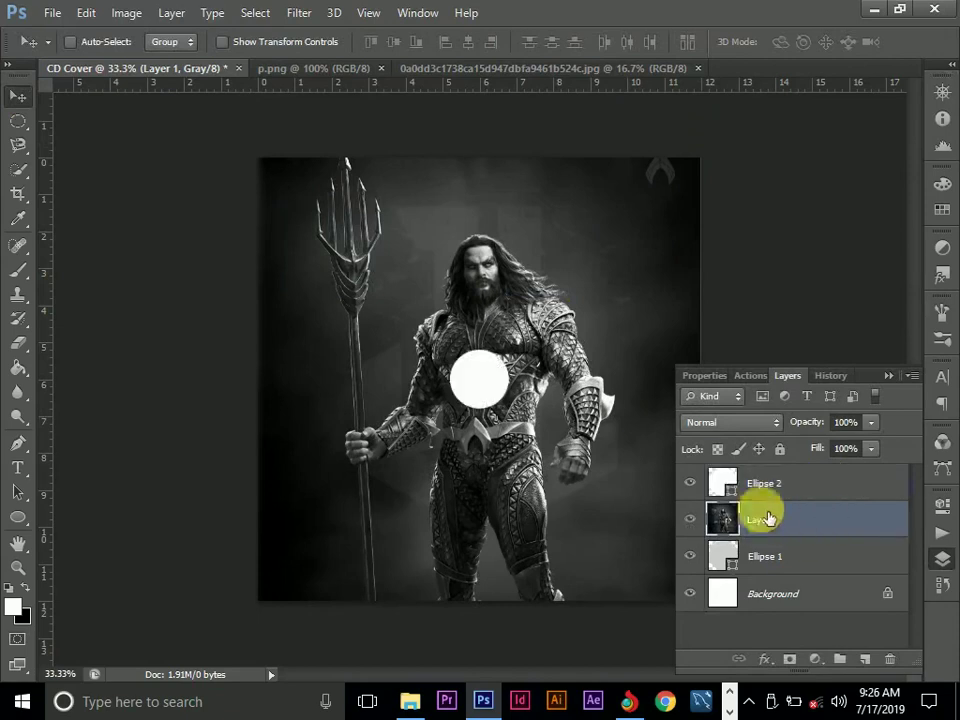
{"action": "left_click", "coordinate": [505, 67]}
{"action": "left_click", "coordinate": [352, 68]}
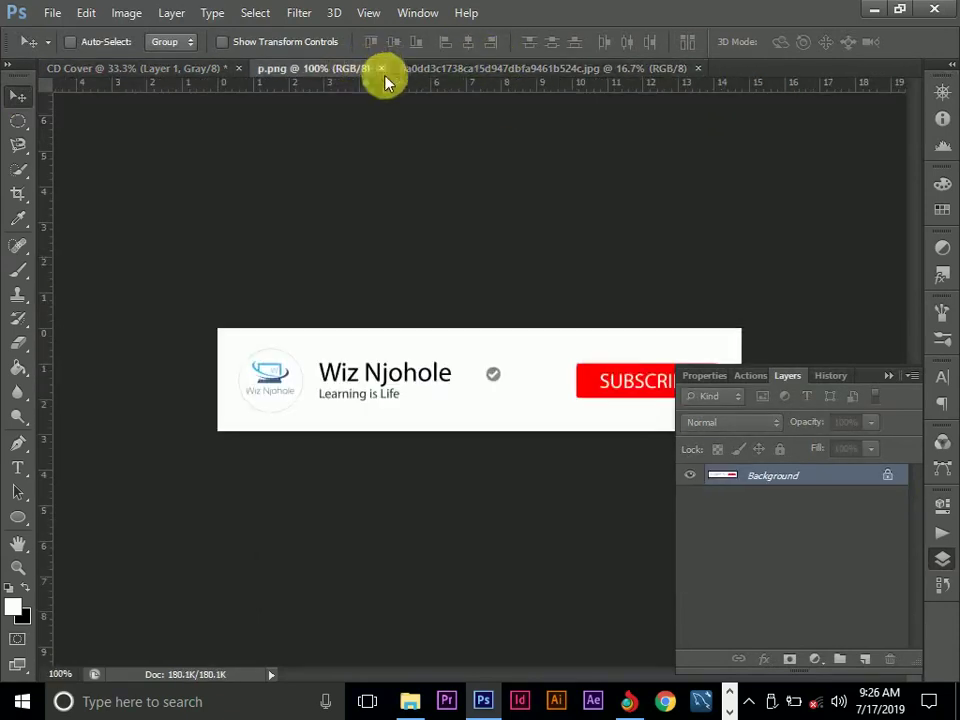
{"action": "left_click", "coordinate": [888, 376]}
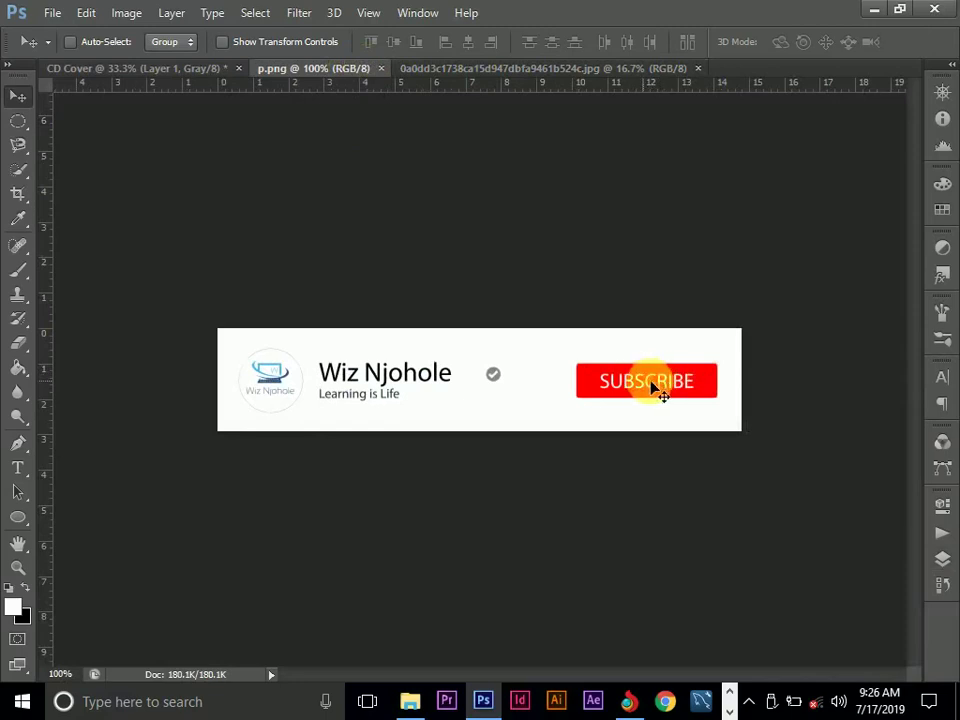
{"action": "left_click", "coordinate": [941, 559]}
- In the CD Cover document, clip the warrior picture layer to the large circle with a clipping mask
{"action": "left_click", "coordinate": [150, 68]}
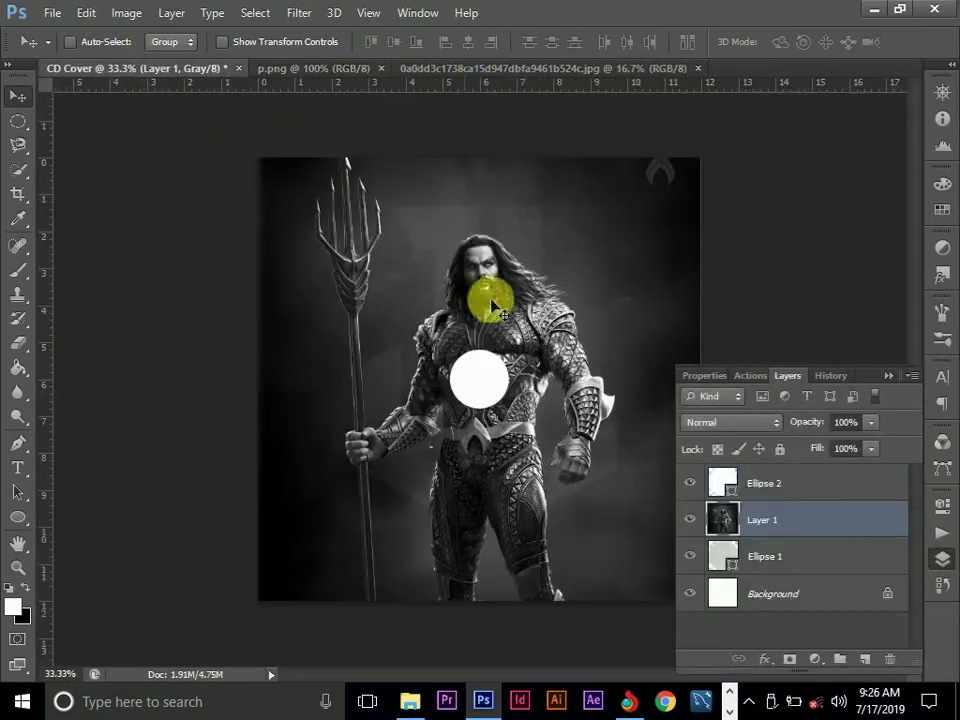
{"action": "right_click", "coordinate": [797, 518]}
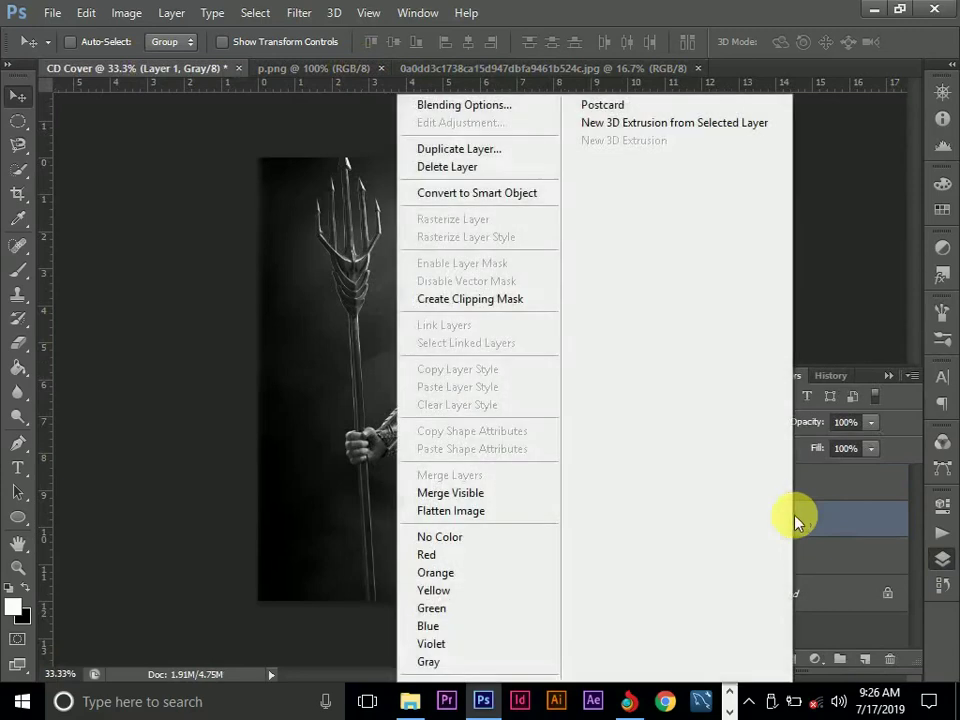
{"action": "left_click", "coordinate": [478, 300]}
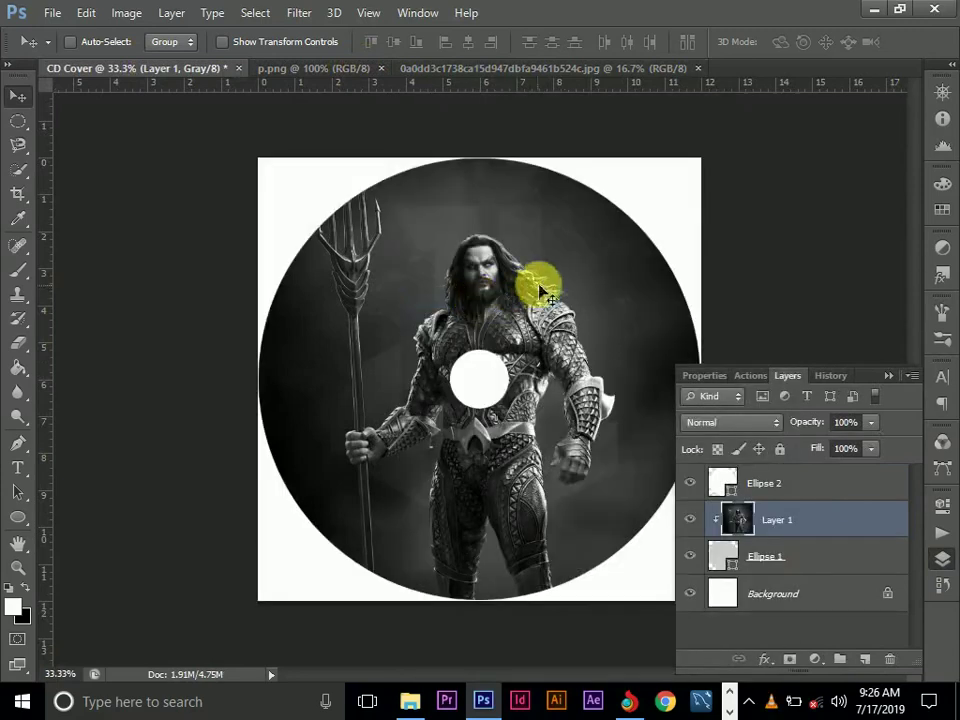
- Above the Ellipse 2 layer, add the white title "Aquaman" in Xolonium (OTT) 28 pt, centred below the disc's hole
{"action": "left_click", "coordinate": [809, 490]}
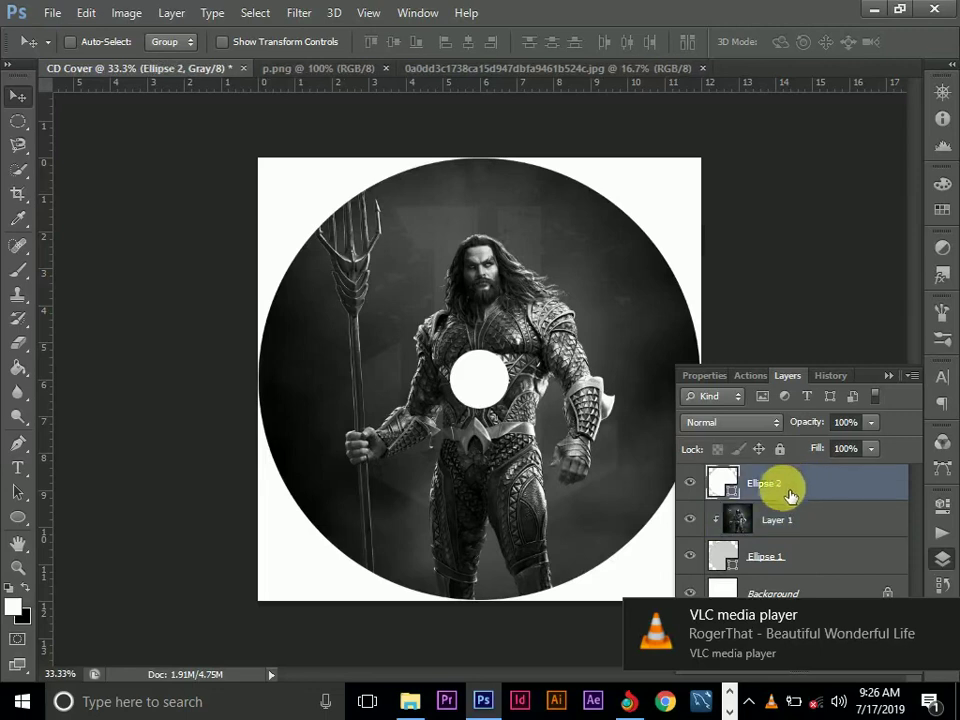
{"action": "left_click", "coordinate": [890, 377]}
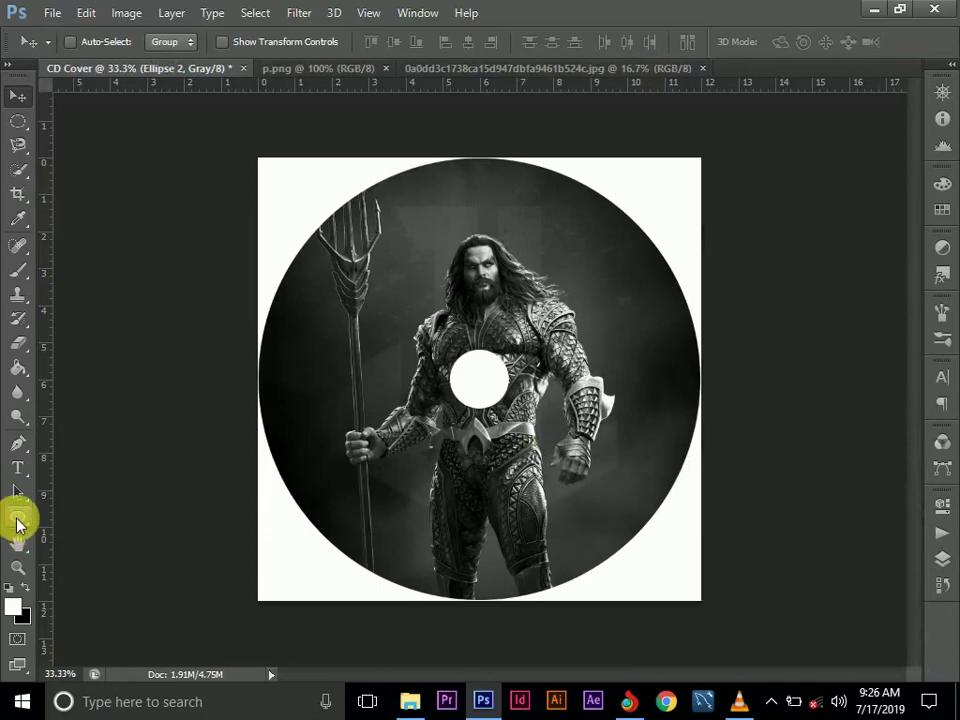
{"action": "left_click", "coordinate": [18, 467]}
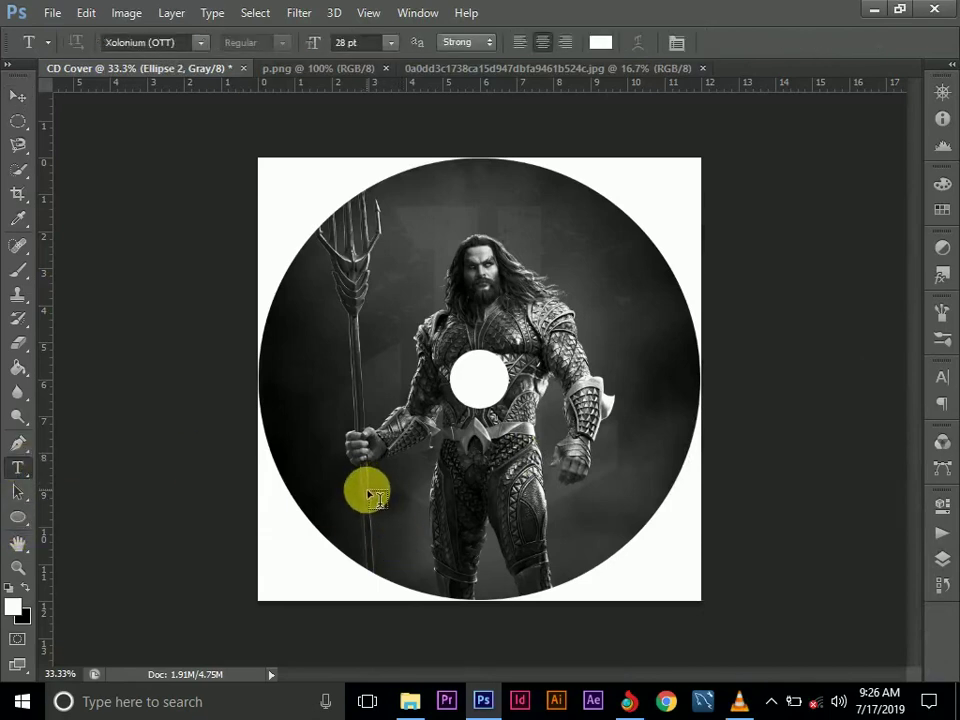
{"action": "left_click", "coordinate": [369, 495]}
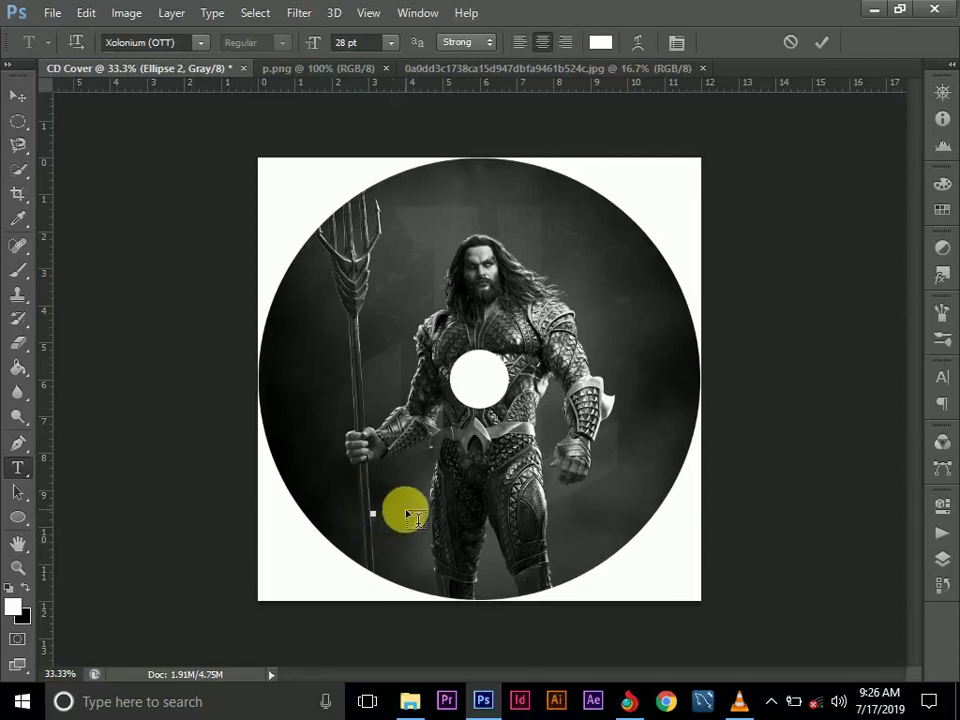
{"action": "type", "text": "Aqua"}
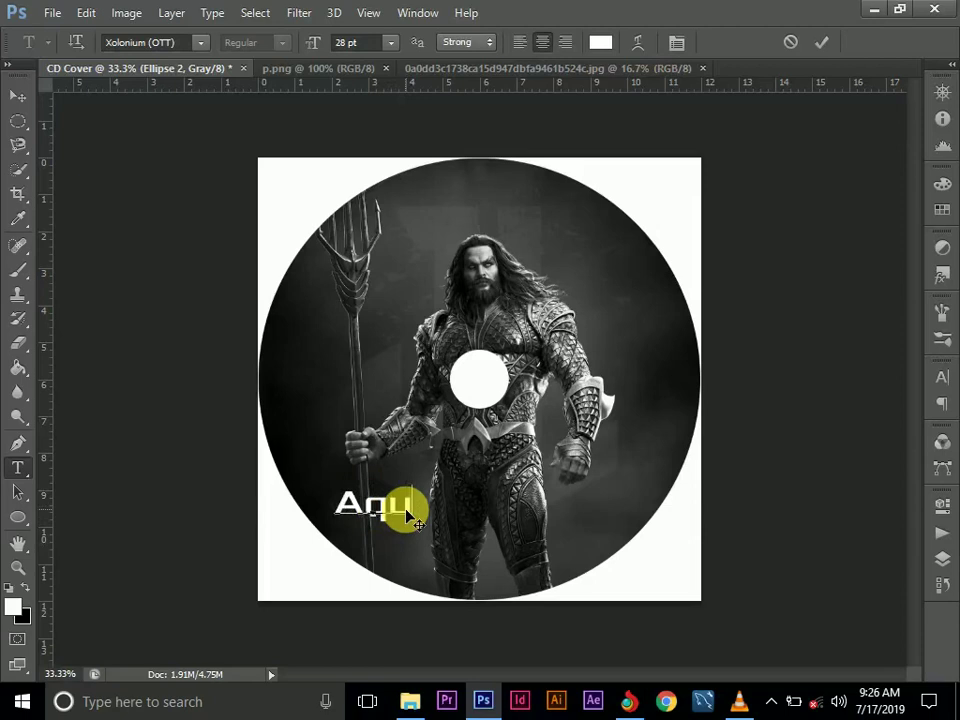
{"action": "type", "text": "man"}
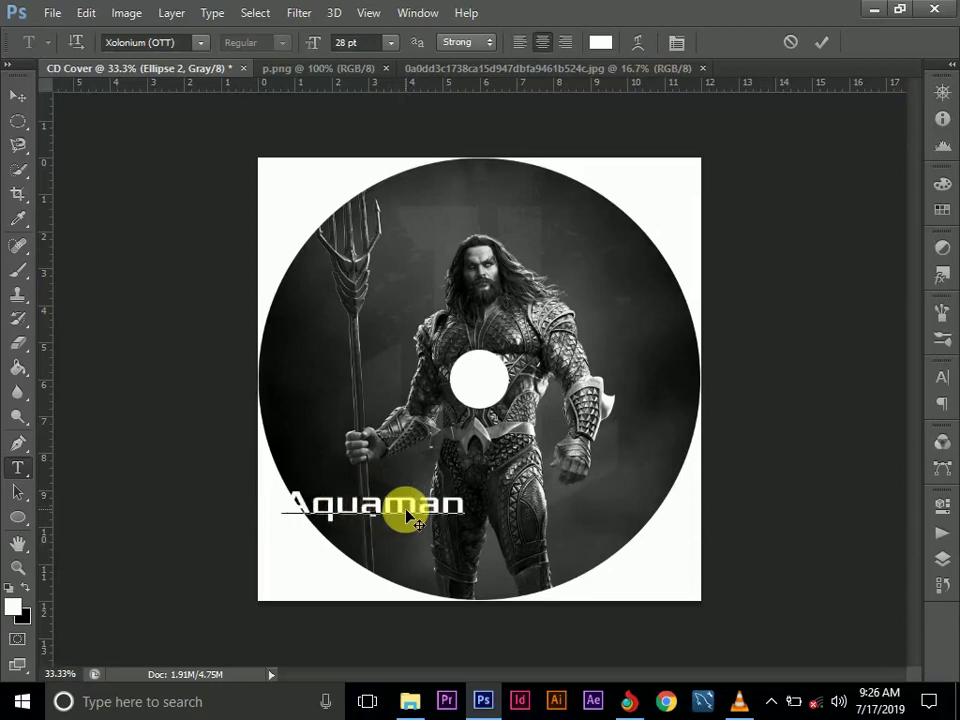
{"action": "left_click_drag", "start_coordinate": [418, 543], "coordinate": [500, 537]}
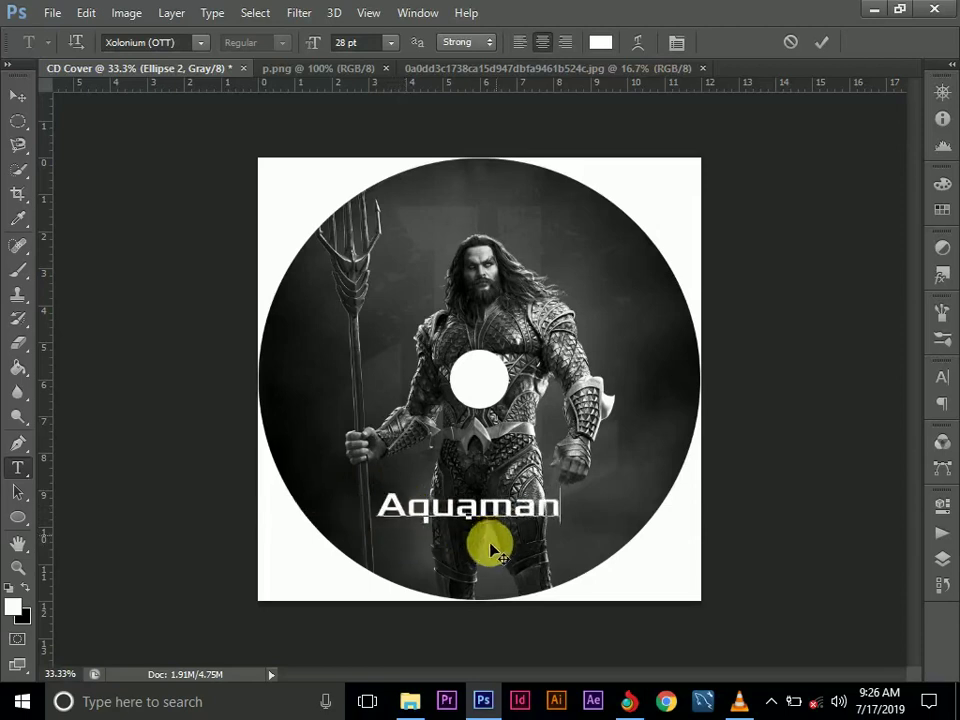
- Set the Aquaman title's font size to 38 pt
{"action": "left_click_drag", "start_coordinate": [561, 506], "coordinate": [386, 506]}
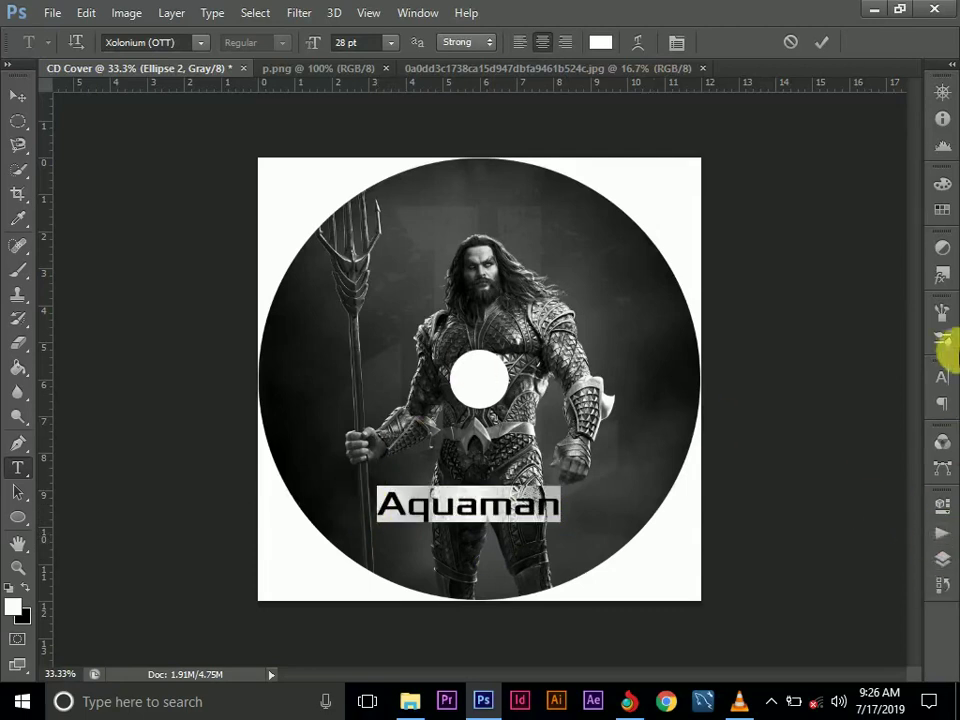
{"action": "left_click", "coordinate": [942, 377]}
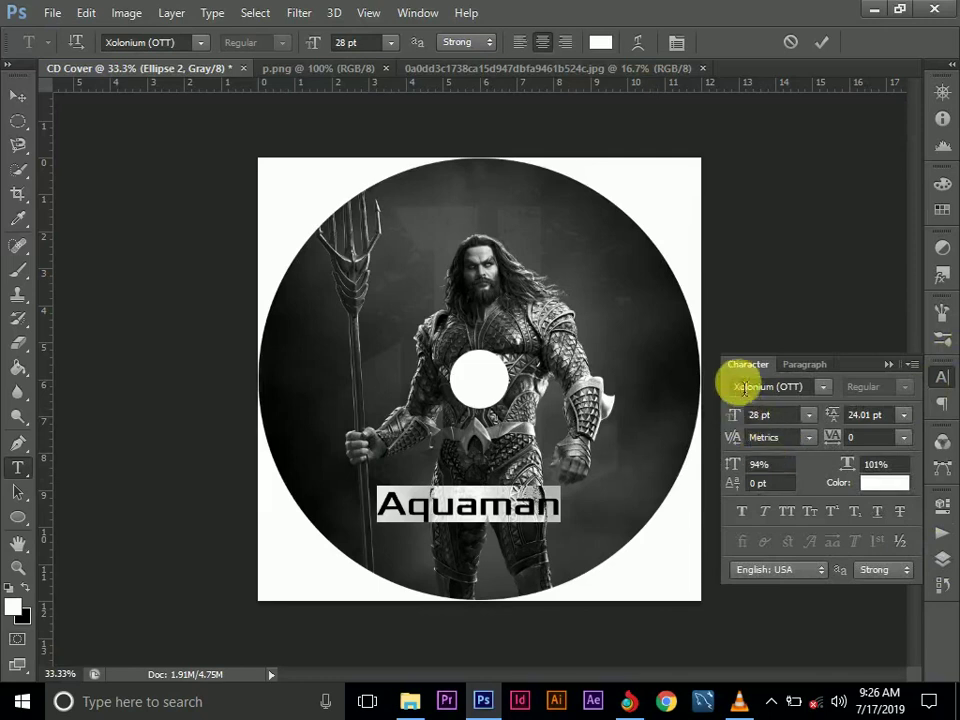
{"action": "mouse_move", "coordinate": [735, 420]}
{"action": "left_mouse_down"}
{"action": "mouse_move", "coordinate": [751, 423]}
{"action": "mouse_move", "coordinate": [737, 425]}
{"action": "left_mouse_up"}
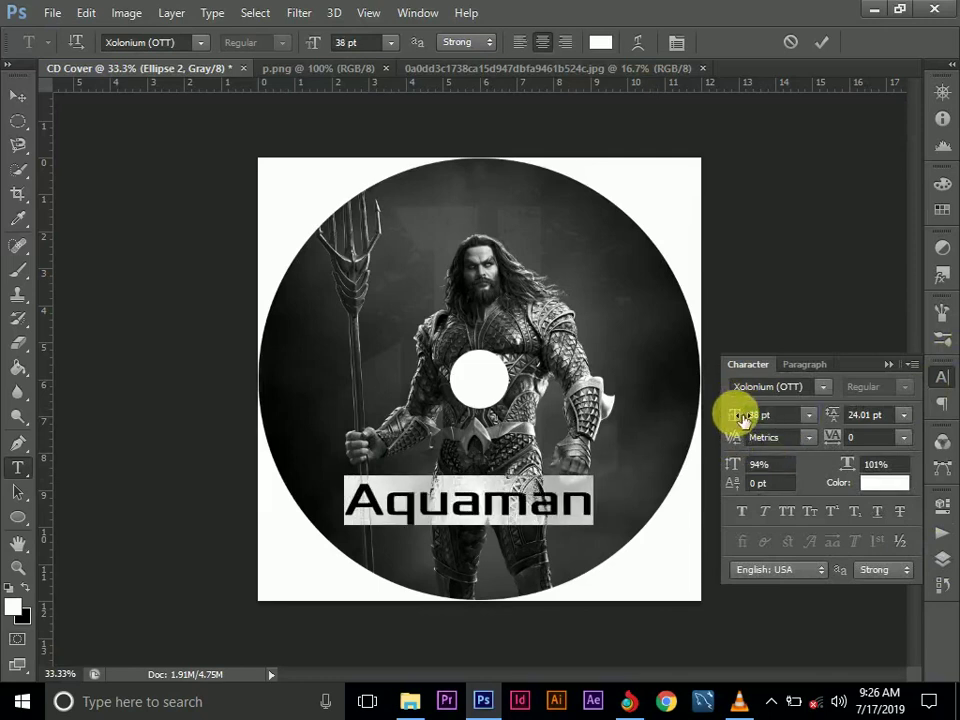
{"action": "left_click", "coordinate": [890, 366]}
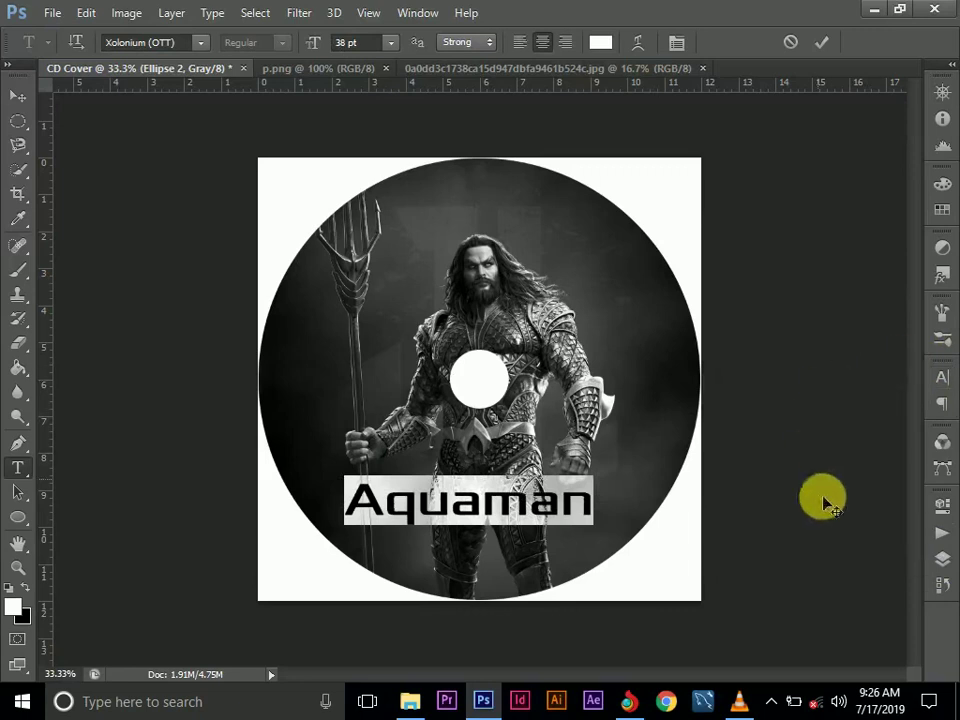
- Add a drop shadow to the Aquaman text layer with 75% opacity, 120° angle, distance 14 and size 7
{"action": "left_click", "coordinate": [942, 558]}
{"action": "left_click", "coordinate": [783, 485]}
{"action": "right_click", "coordinate": [786, 487]}
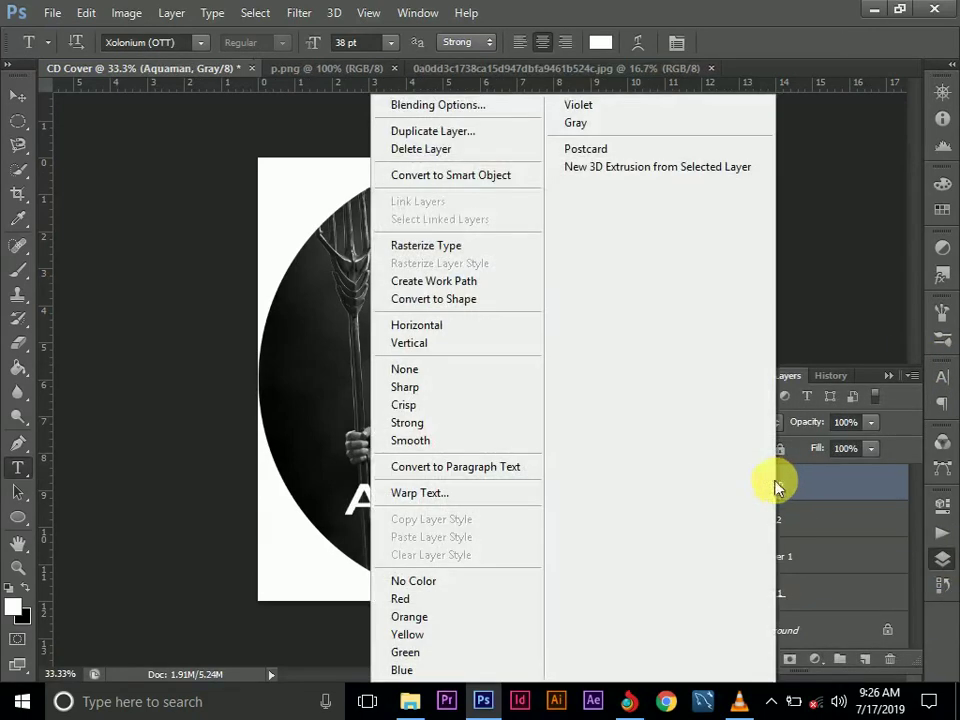
{"action": "left_click", "coordinate": [459, 106]}
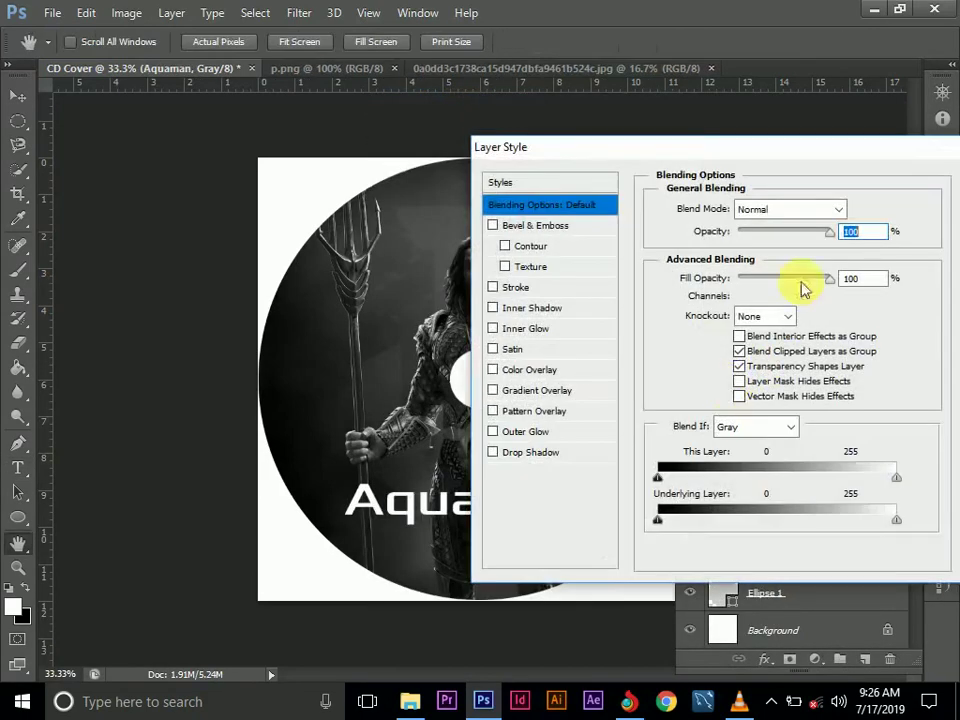
{"action": "left_click_drag", "start_coordinate": [681, 146], "coordinate": [763, 144]}
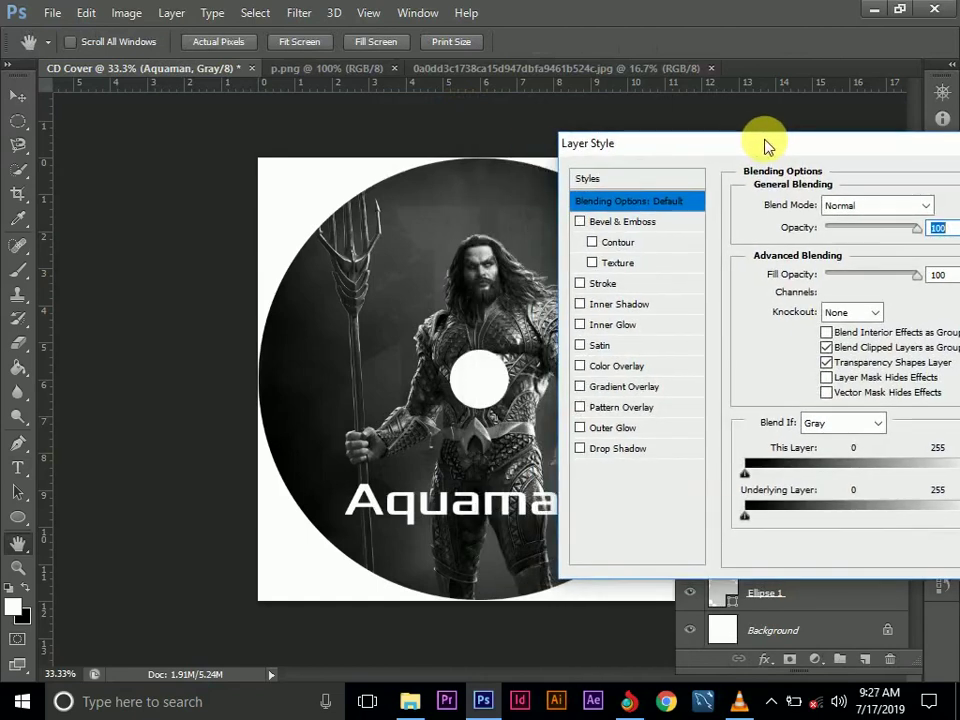
{"action": "left_click", "coordinate": [604, 451]}
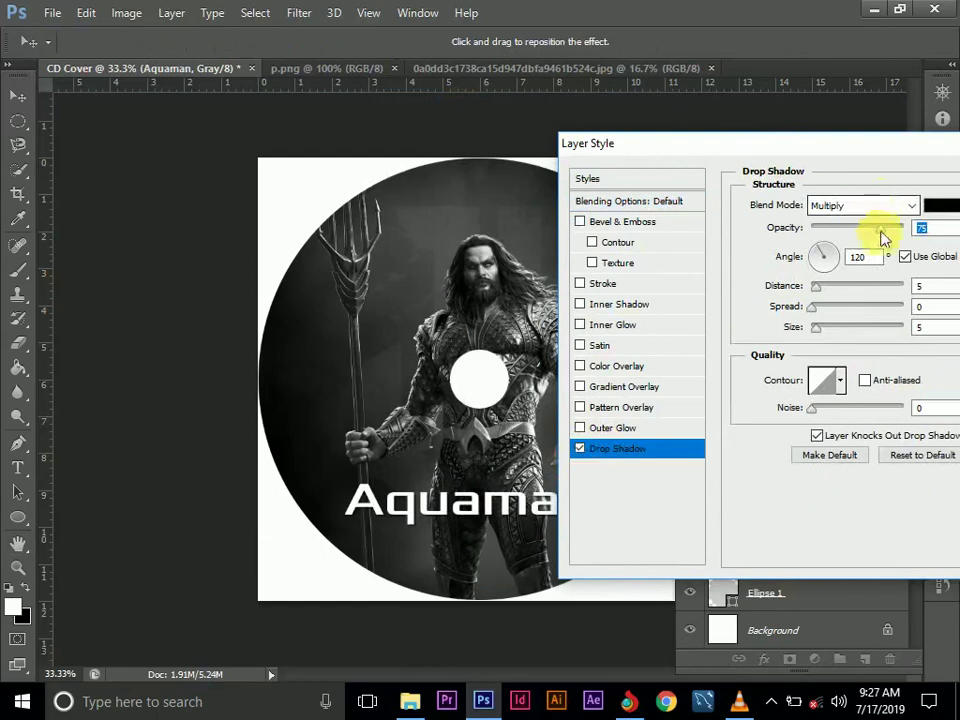
{"action": "left_click", "coordinate": [813, 333]}
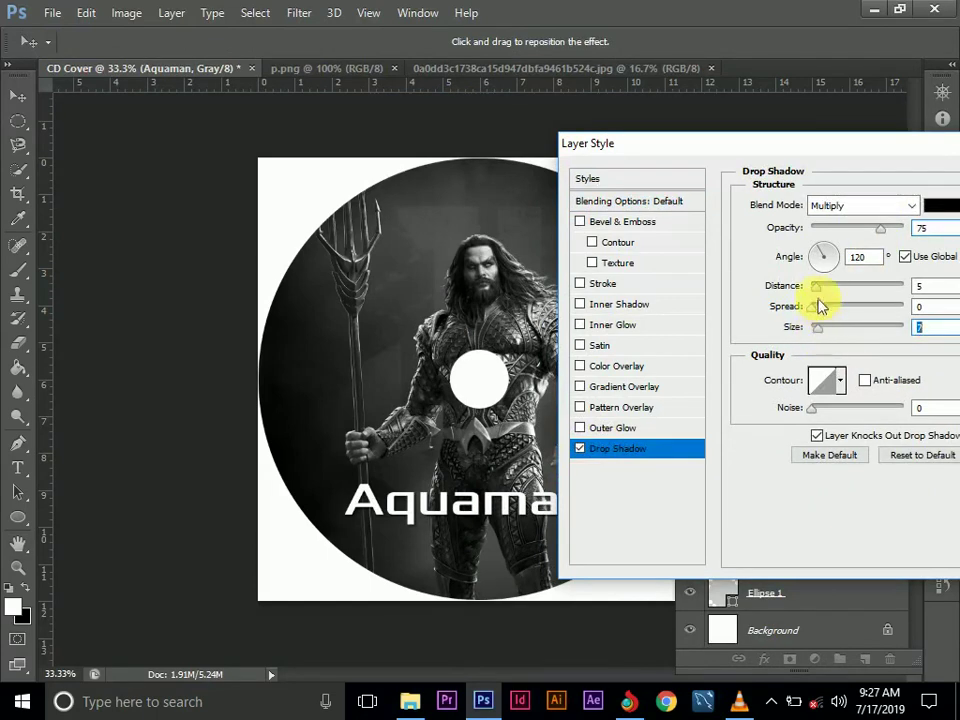
{"action": "left_click", "coordinate": [818, 290]}
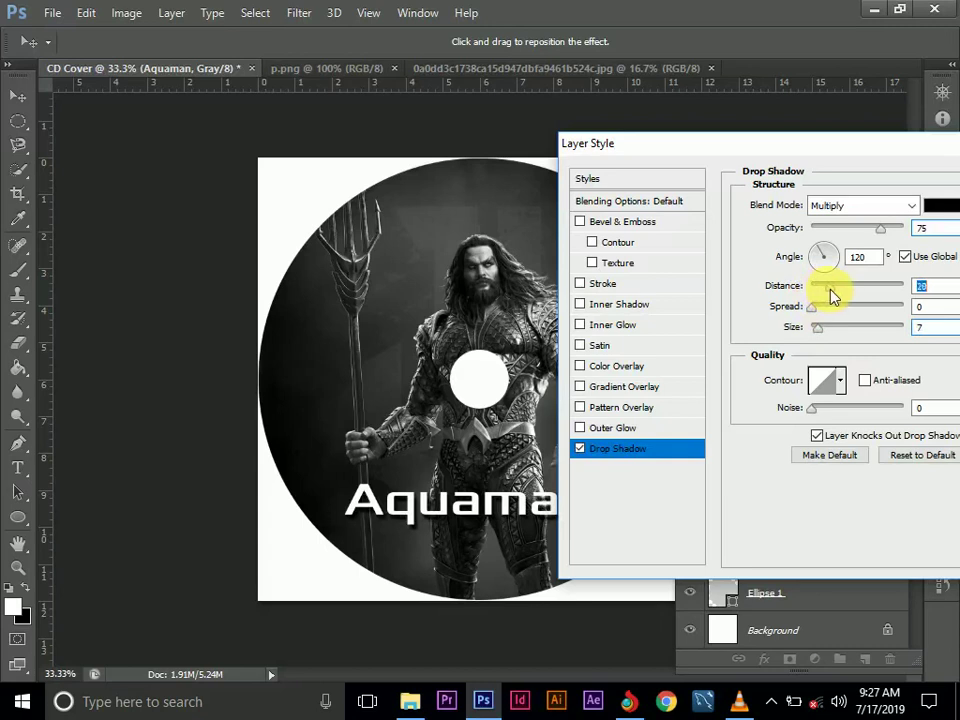
{"action": "left_click", "coordinate": [823, 293]}
- Add a black outside stroke of size 16 to the Aquaman title and enable Bevel & Emboss
{"action": "mouse_move", "coordinate": [805, 152]}
{"action": "left_mouse_down"}
{"action": "mouse_move", "coordinate": [833, 140]}
{"action": "mouse_move", "coordinate": [831, 129]}
{"action": "left_mouse_up"}
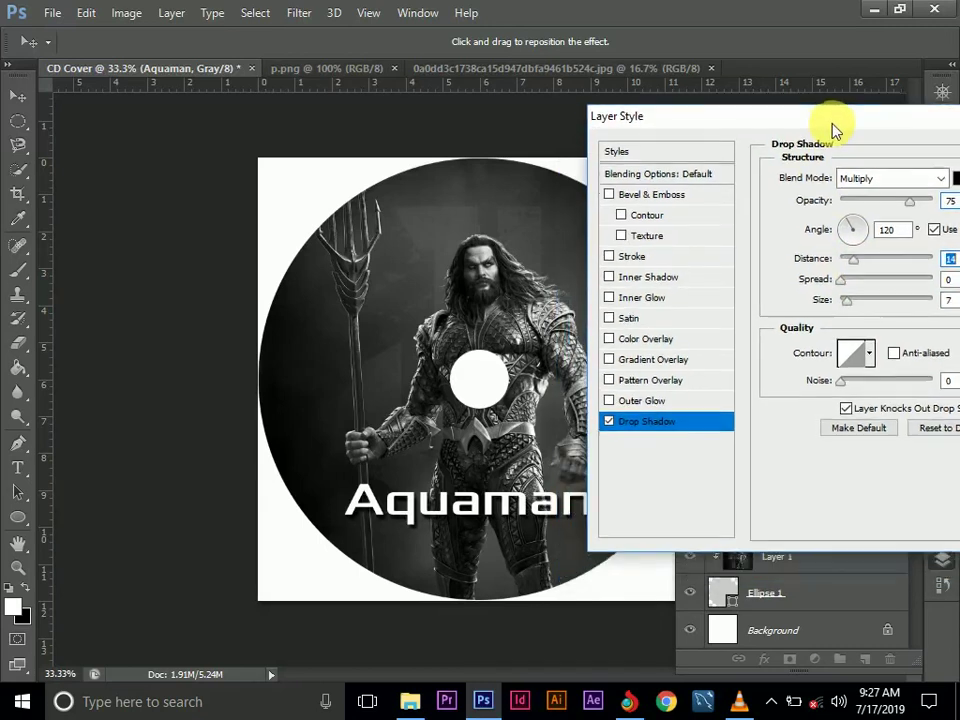
{"action": "left_click", "coordinate": [633, 258]}
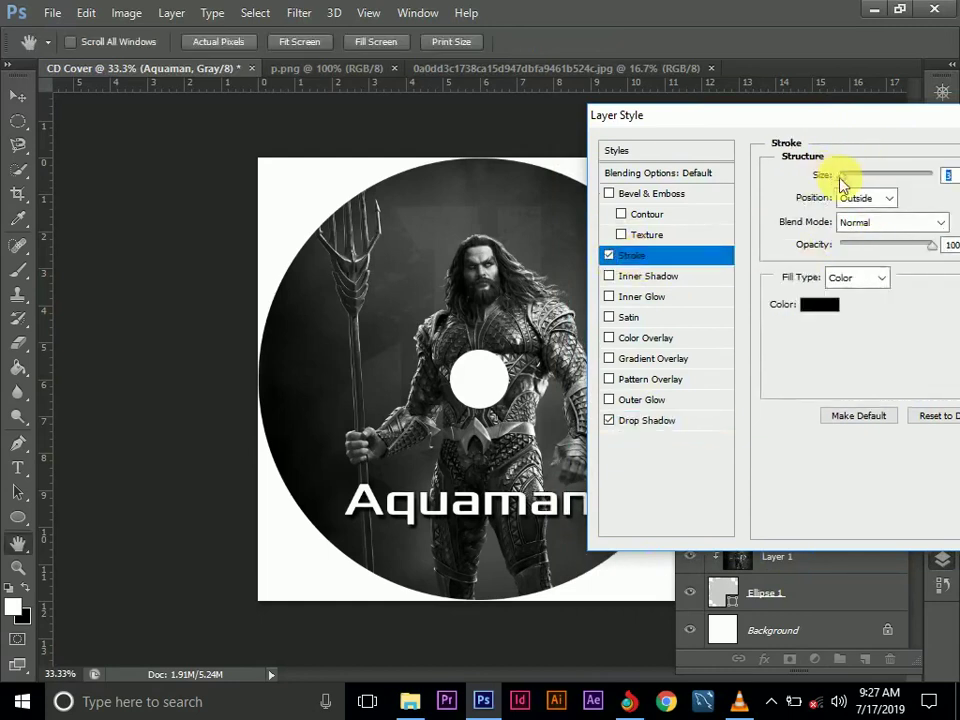
{"action": "left_click_drag", "start_coordinate": [846, 180], "coordinate": [855, 186]}
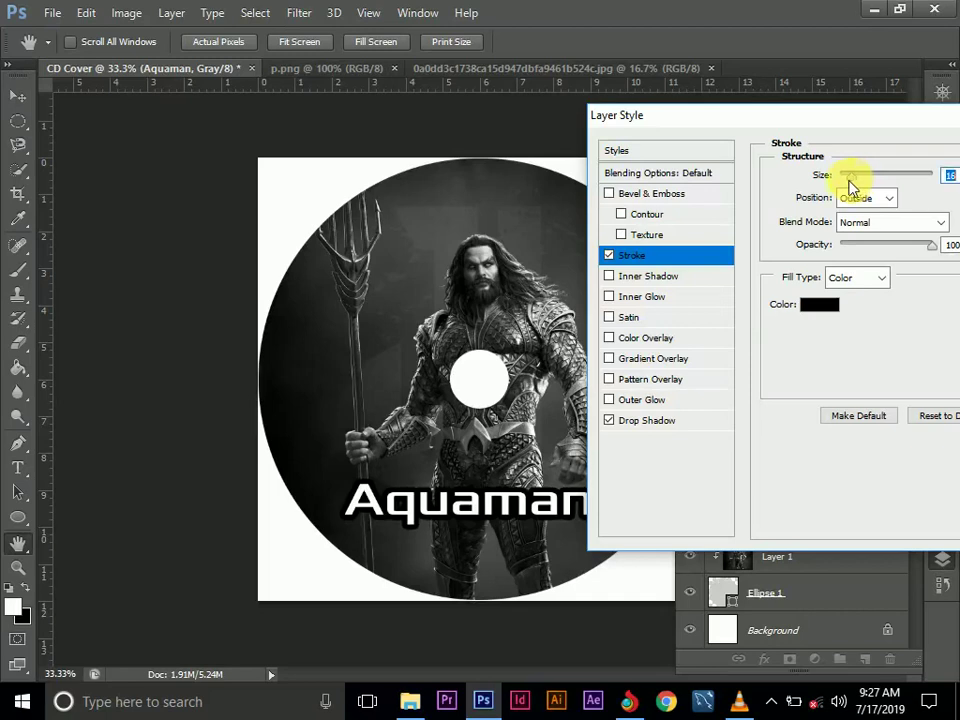
{"action": "left_click", "coordinate": [620, 198]}
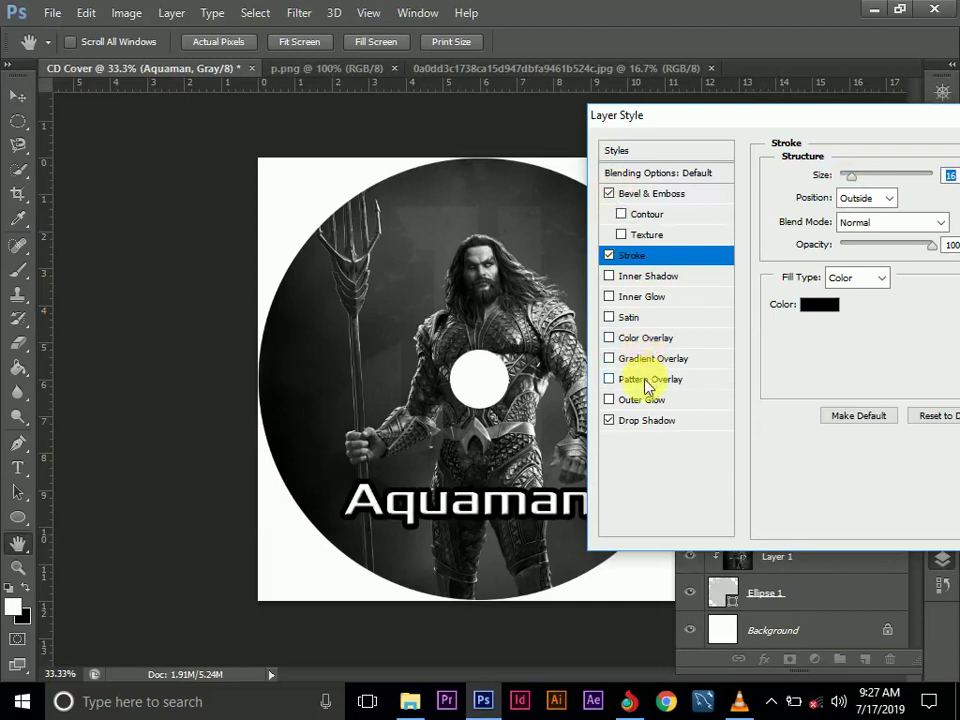
- Add a linear black-to-white gradient overlay with 83% opacity and 101% scale to the title, and apply the layer styles
{"action": "left_click", "coordinate": [651, 360]}
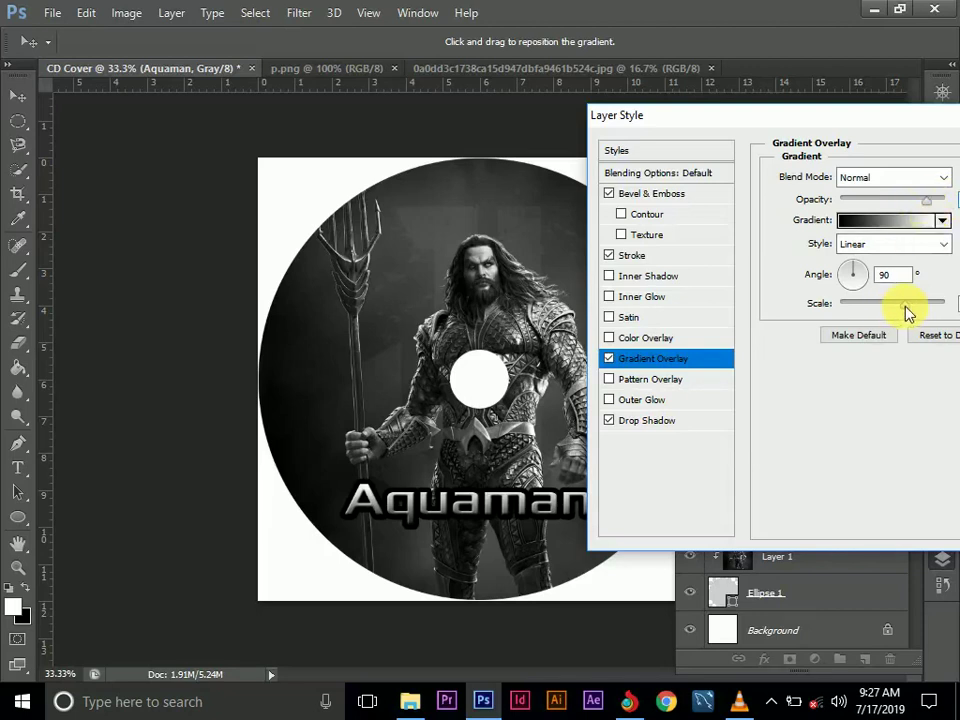
{"action": "left_click_drag", "start_coordinate": [879, 122], "coordinate": [615, 150]}
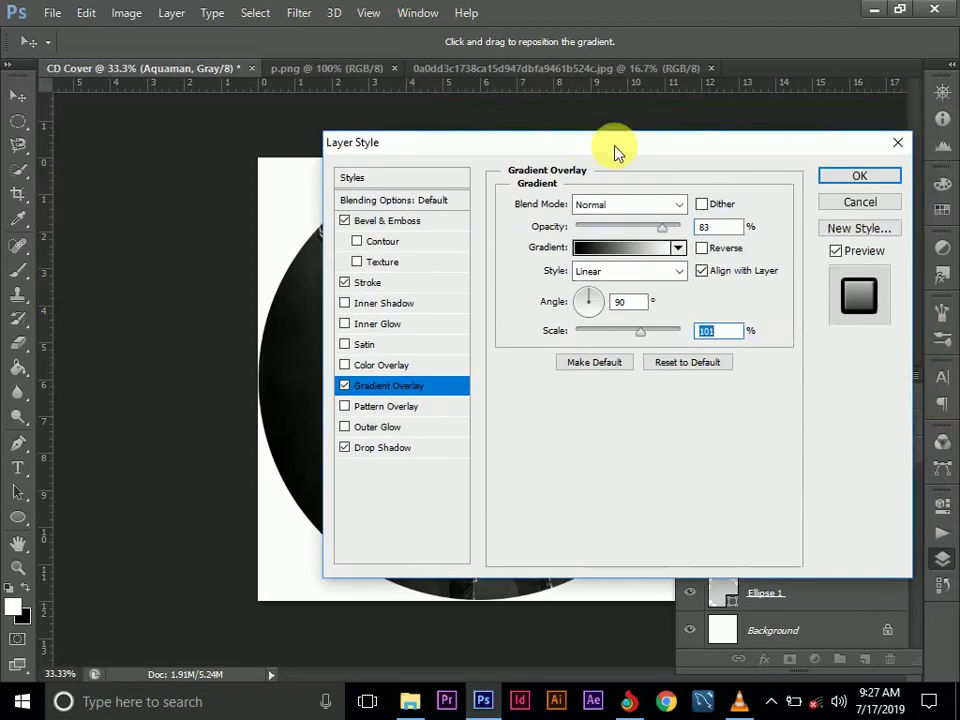
{"action": "left_click", "coordinate": [858, 176]}
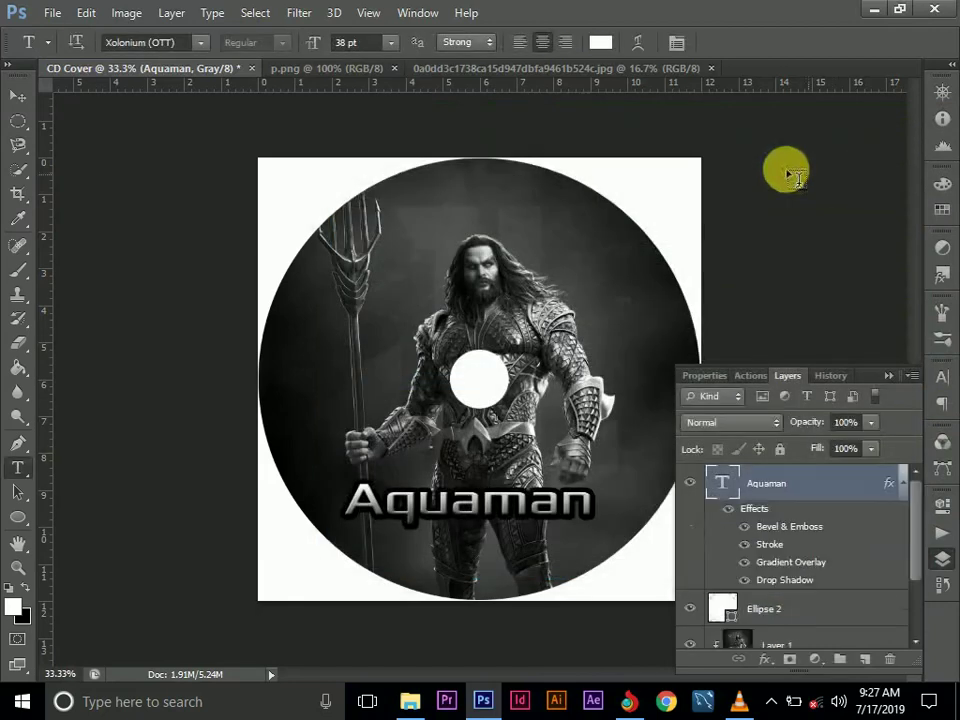
{"action": "left_click", "coordinate": [888, 376]}
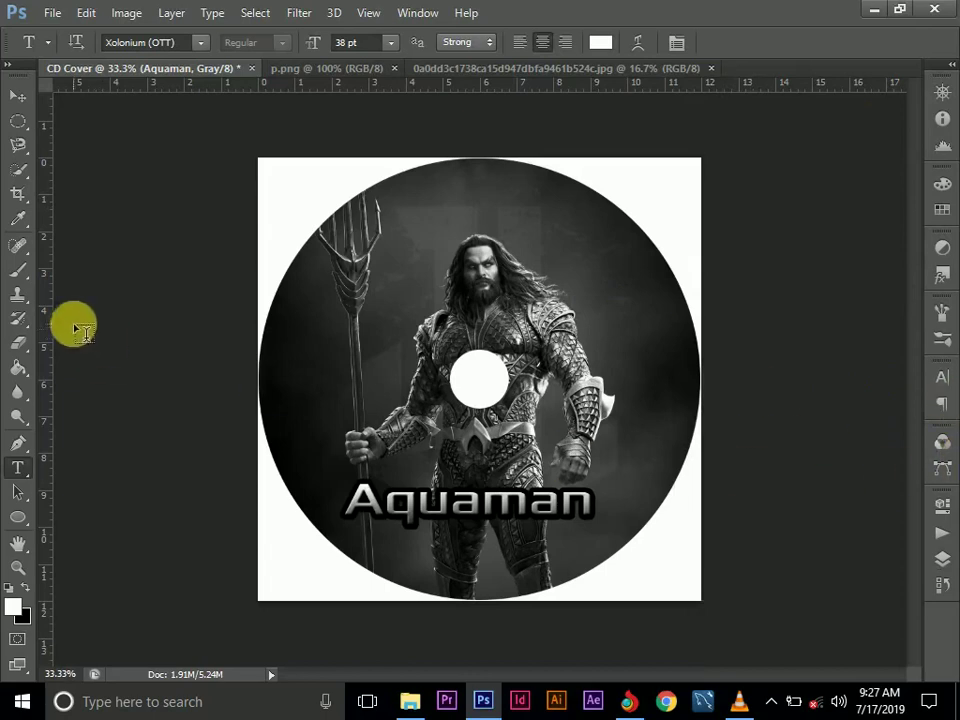
{"action": "left_click", "coordinate": [320, 72]}
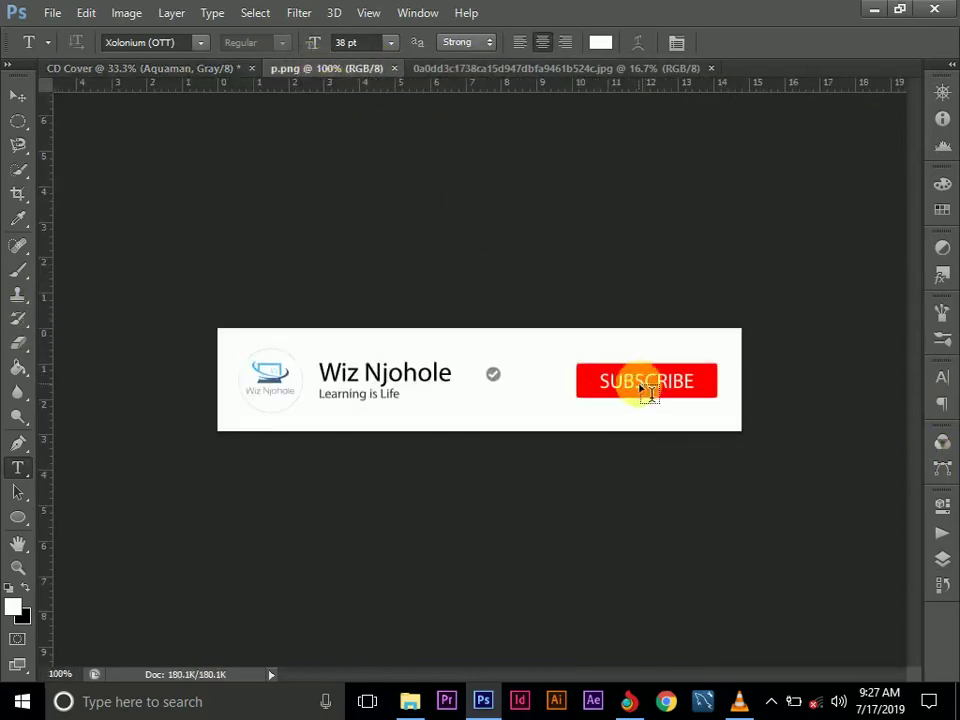
{"action": "left_click", "coordinate": [17, 96]}
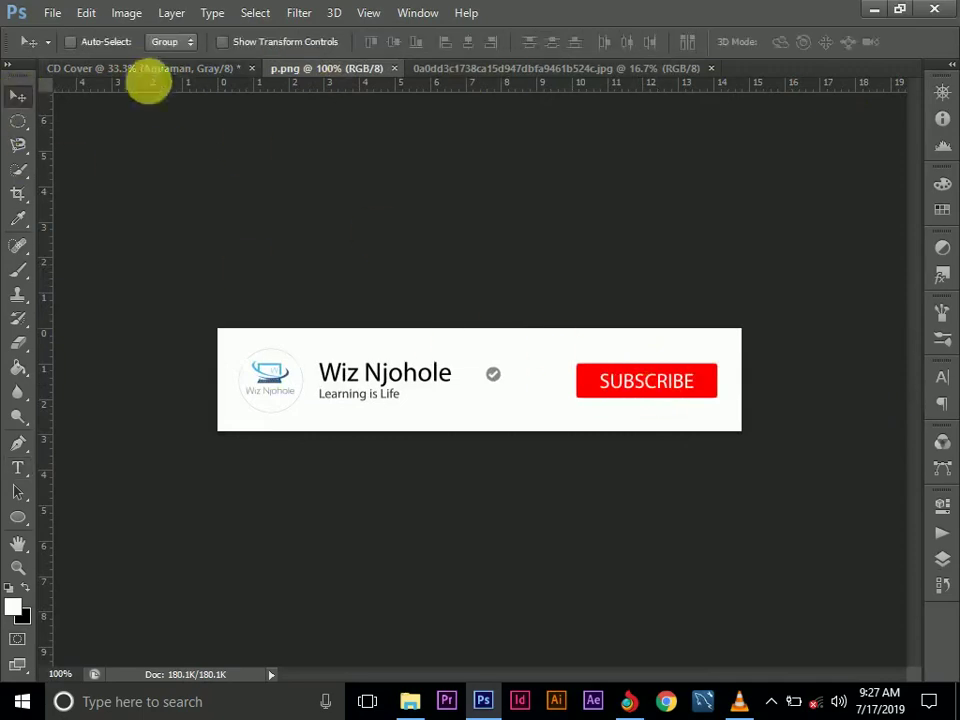
{"action": "left_click", "coordinate": [141, 70]}
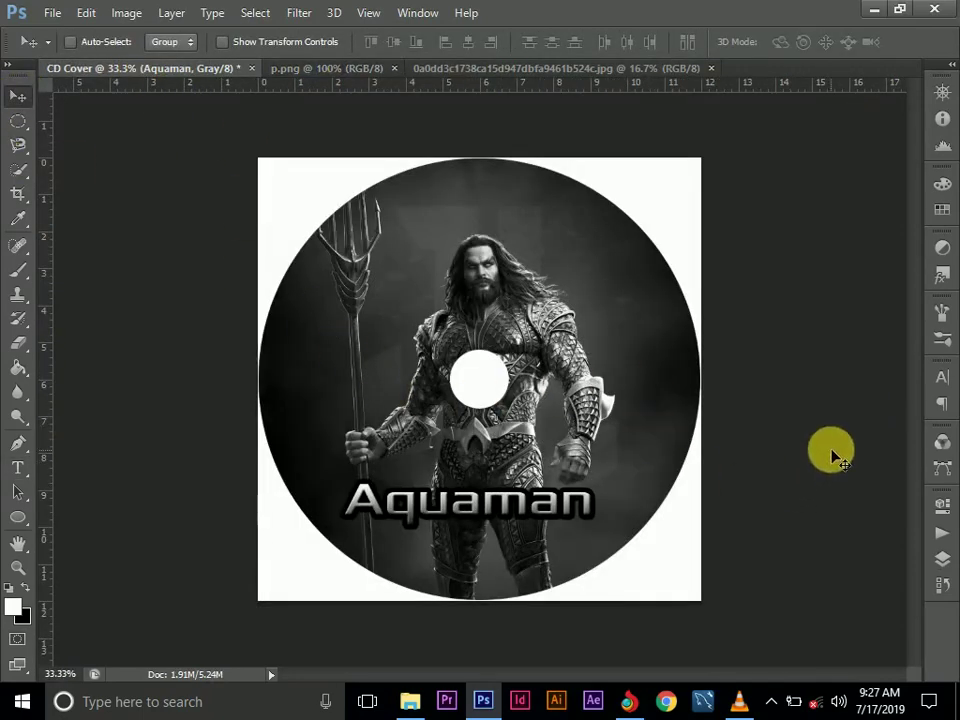
- Hide the Background layer of the CD Cover document so the area around the disc is transparent
{"action": "left_click", "coordinate": [940, 558]}
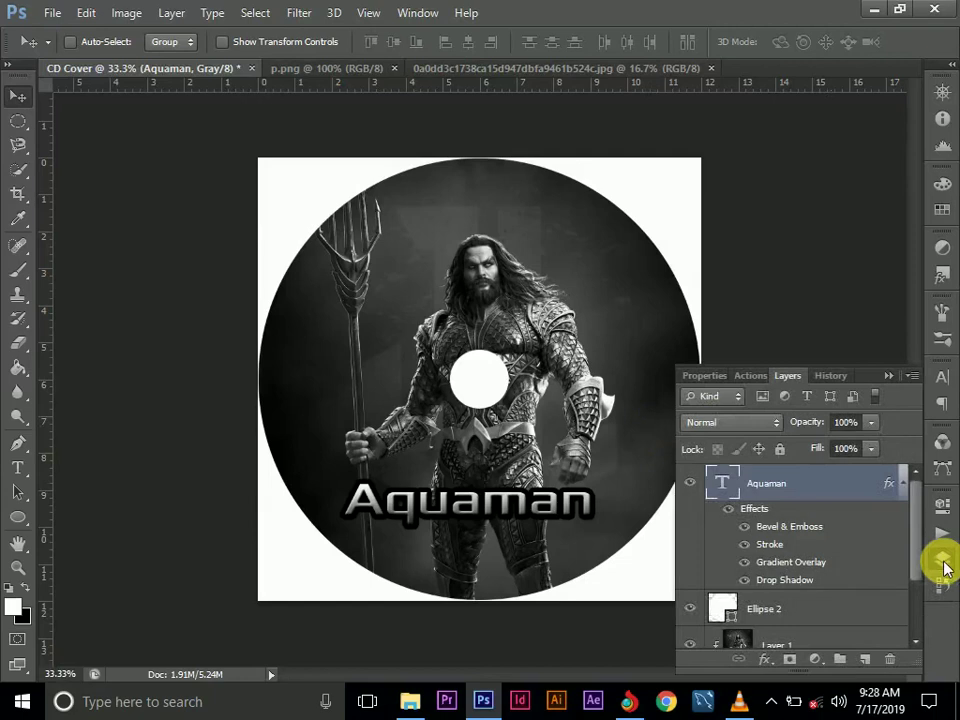
{"action": "left_click_drag", "start_coordinate": [915, 553], "coordinate": [915, 641]}
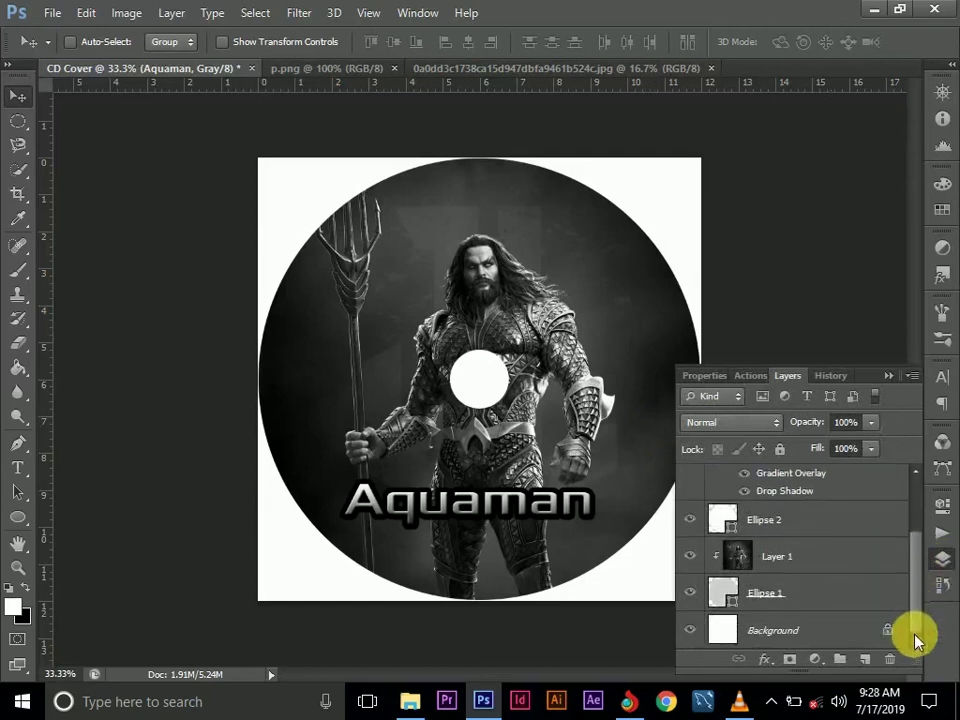
{"action": "left_click", "coordinate": [690, 630]}
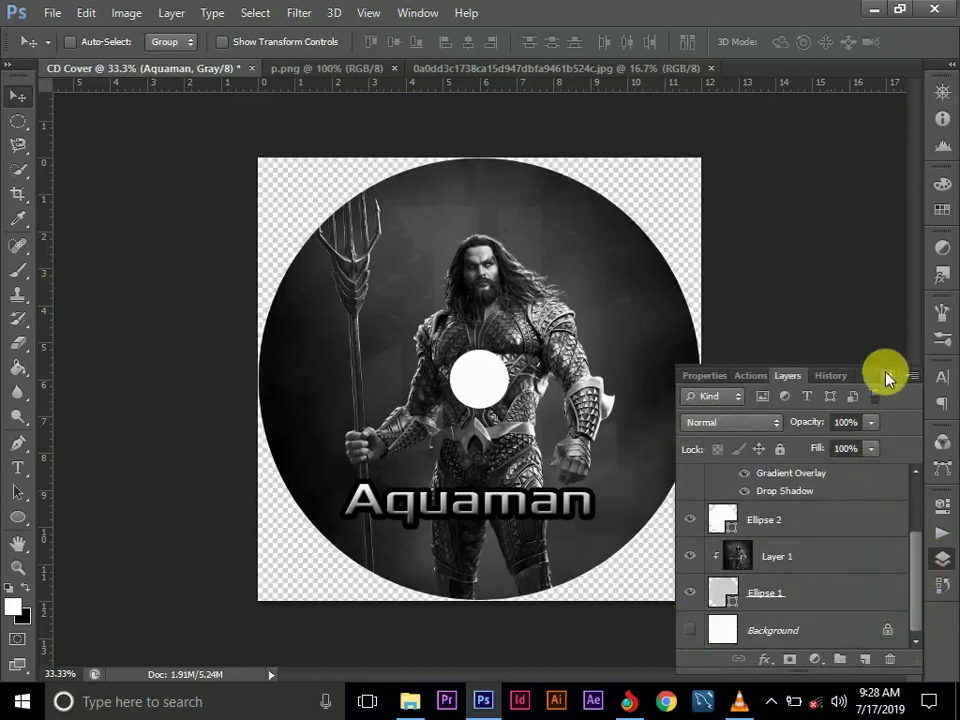
{"action": "left_click", "coordinate": [886, 376]}
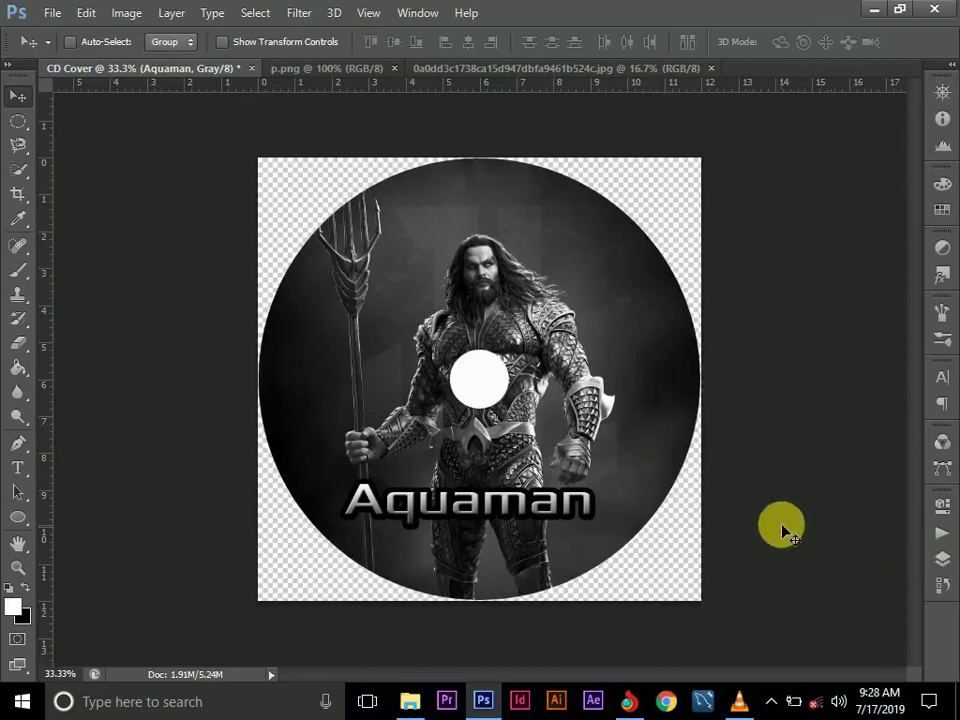